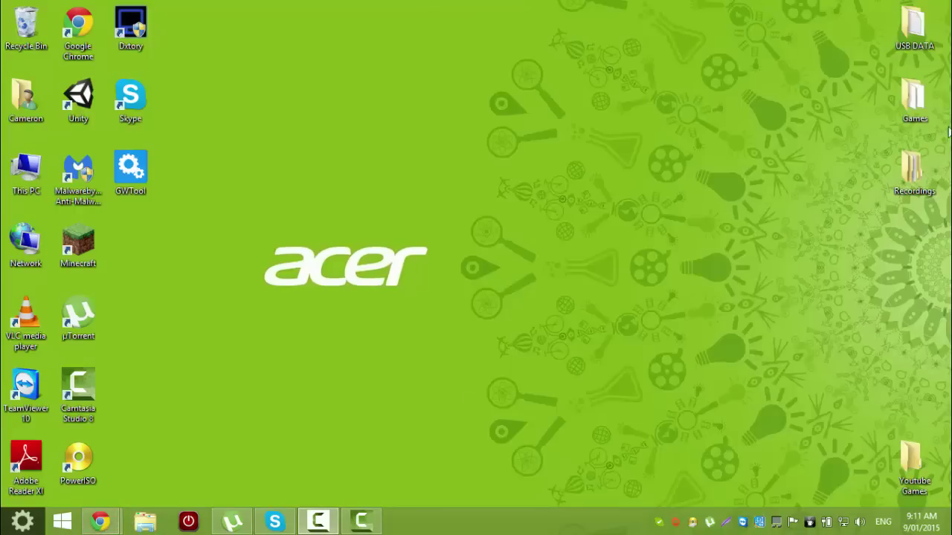
Open the install location of the Garrys Mod shortcut from the desktop Games folder and dock its window on one half of the screen
double_click(915, 100)
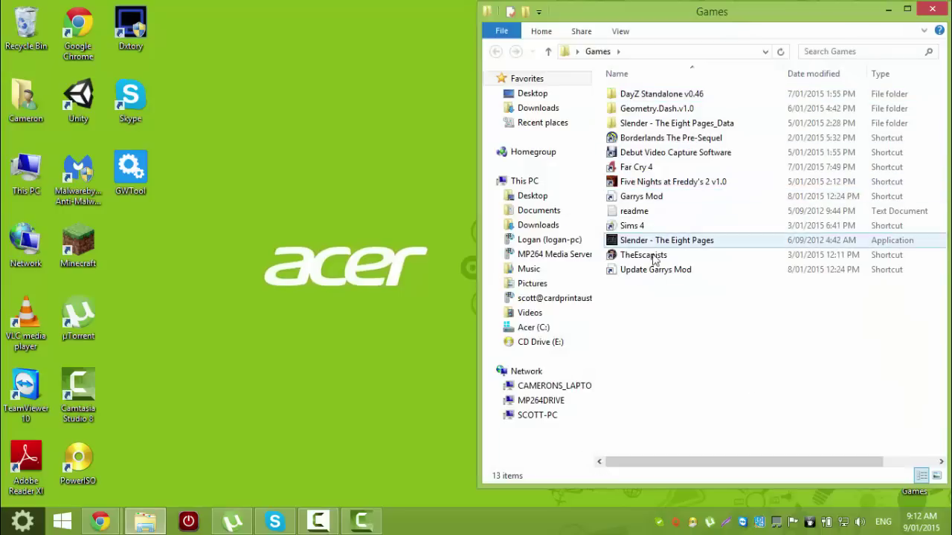
click(627, 195)
right_click(626, 196)
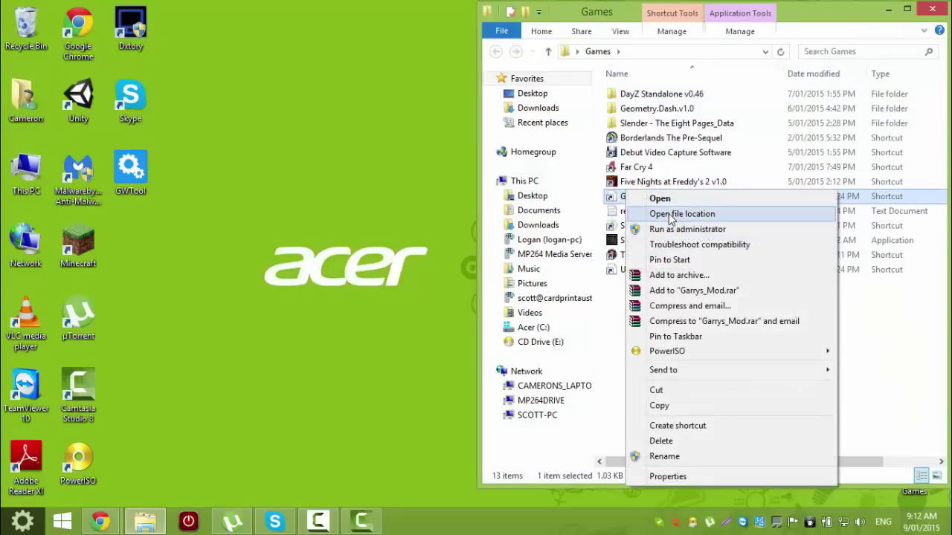
click(674, 212)
drag(814, 13, 950, 15)
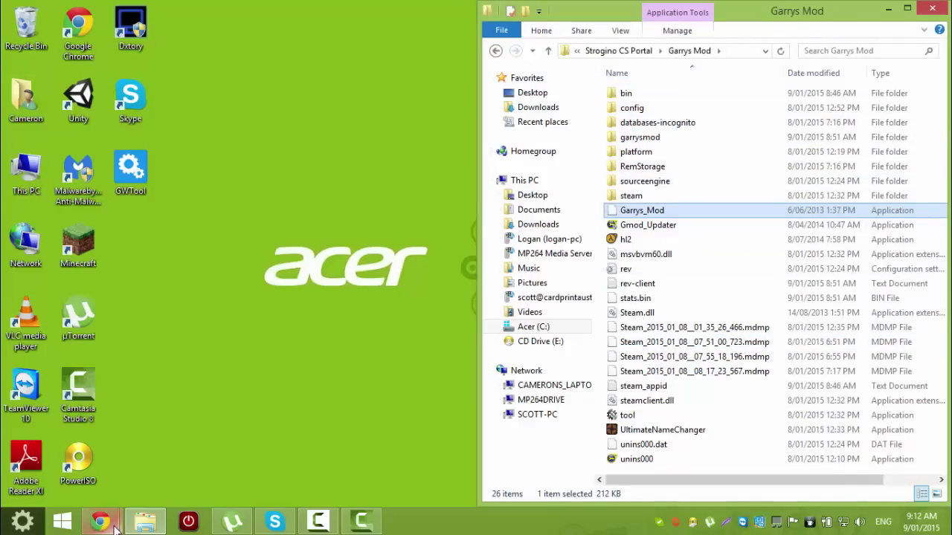
Switch to Chrome and download GWTool-v0.3.zip from Solidfiles using the direct download link
mouse_move(112, 524)
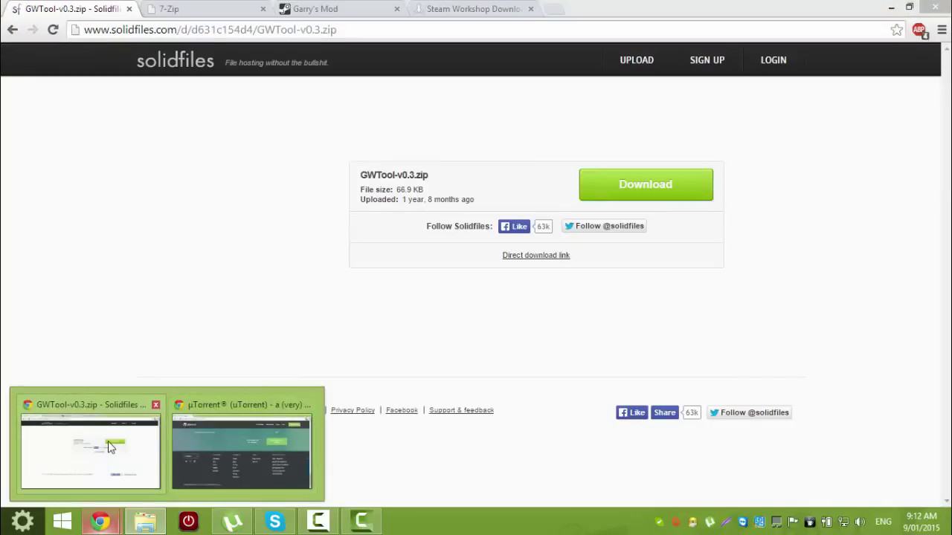
click(110, 446)
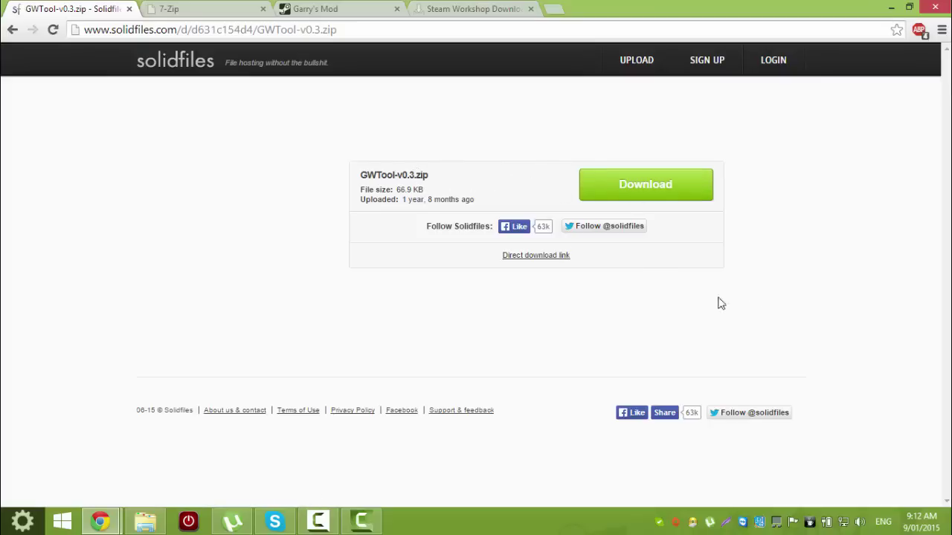
click(532, 262)
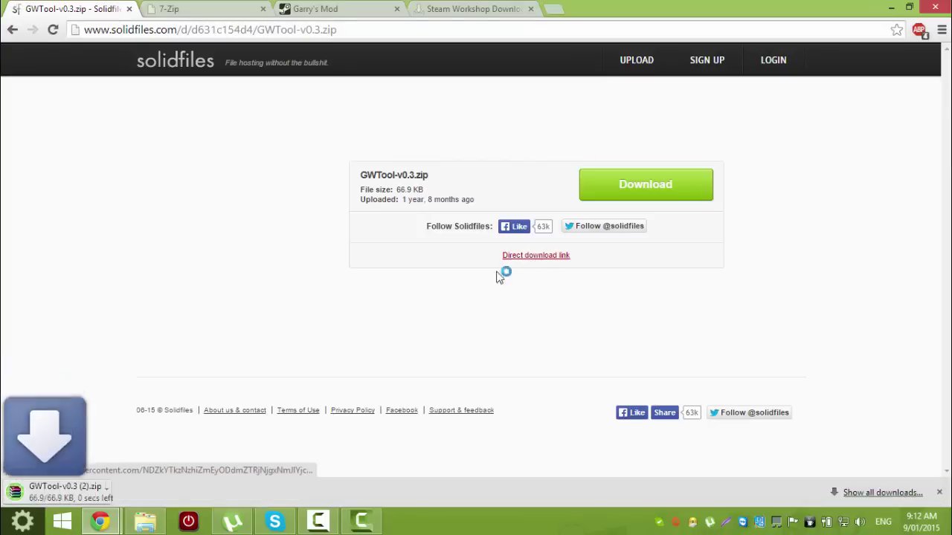
Open the downloaded GWTool archive in WinRAR, select GWTool.exe inside it, and close the archive
click(98, 492)
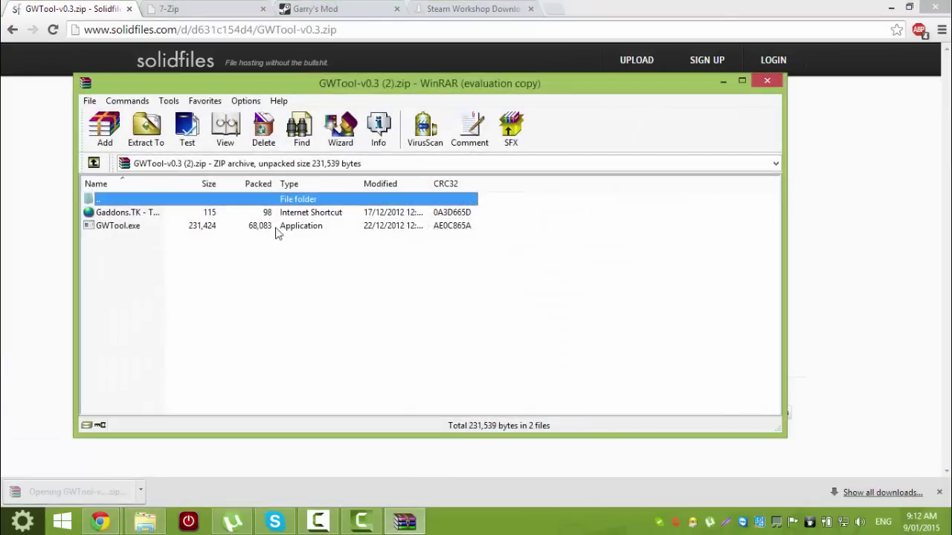
click(117, 227)
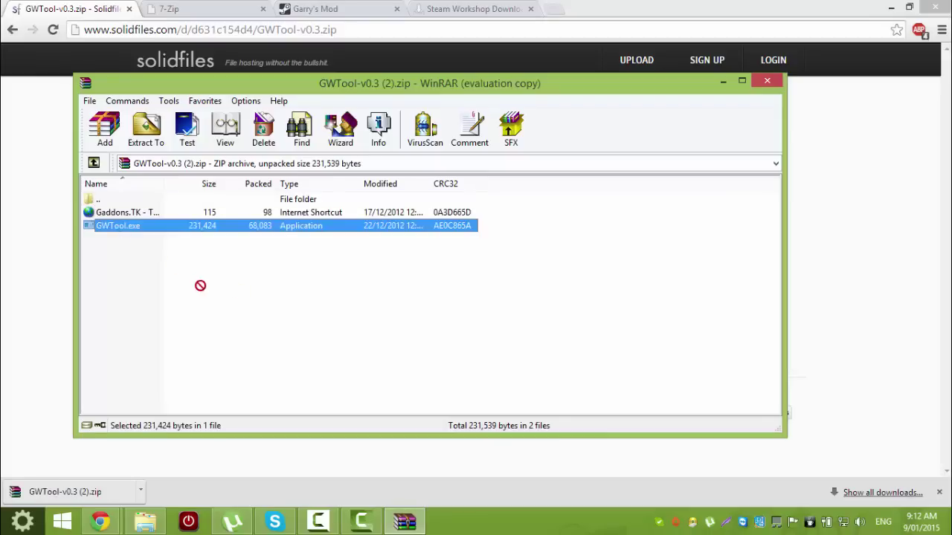
click(760, 84)
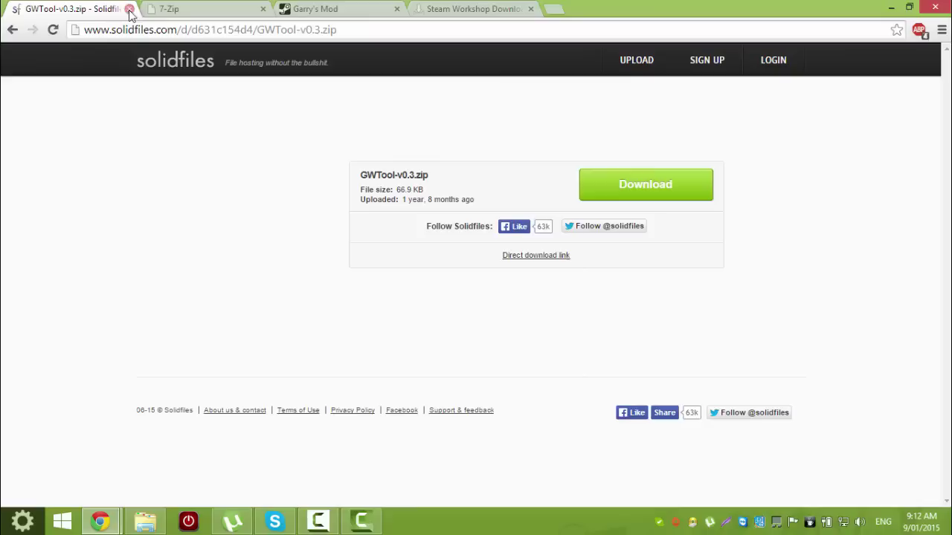
Bring up the 7-Zip download page and check the computer's system type in the Windows System information
click(188, 12)
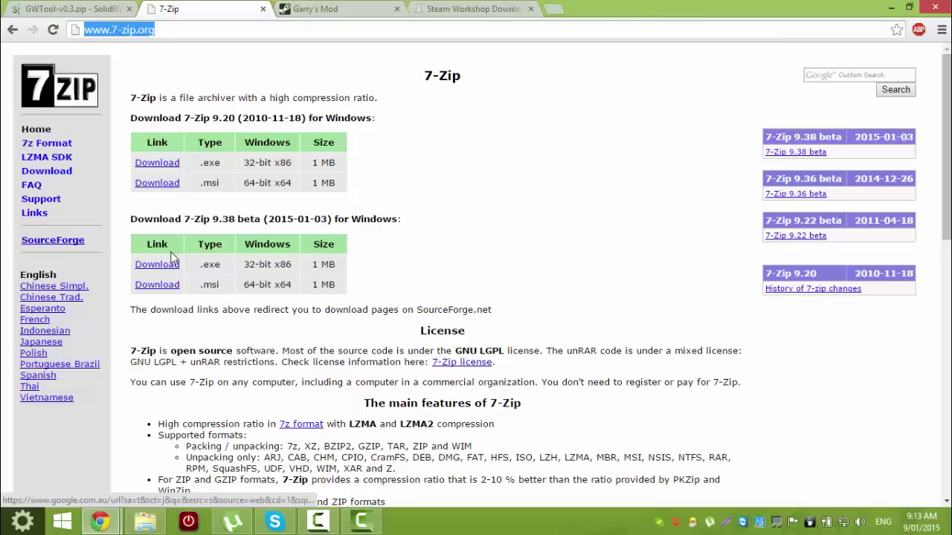
right_click(22, 526)
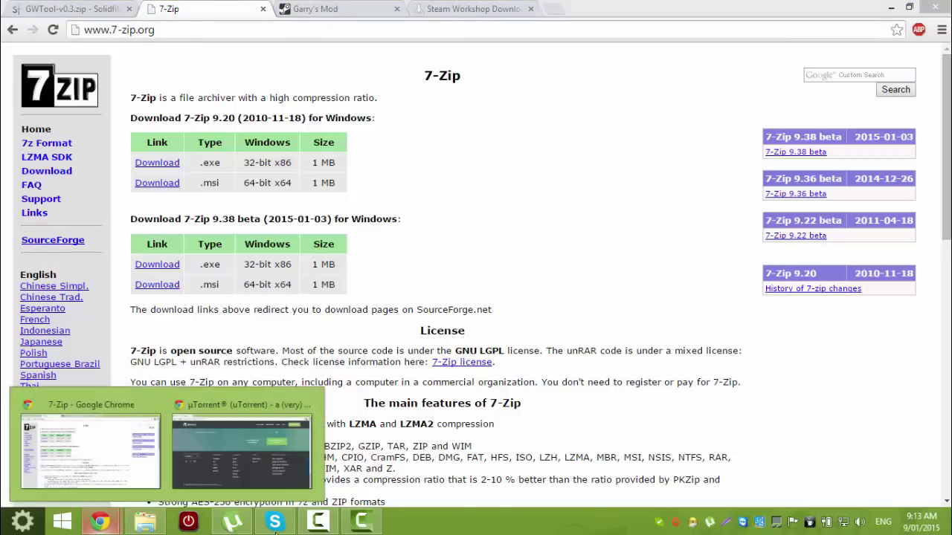
right_click(66, 523)
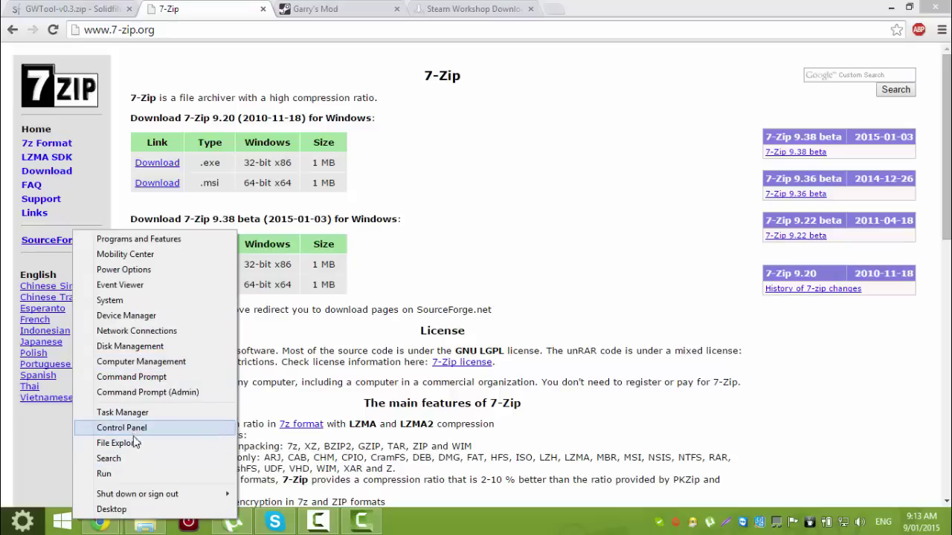
click(144, 300)
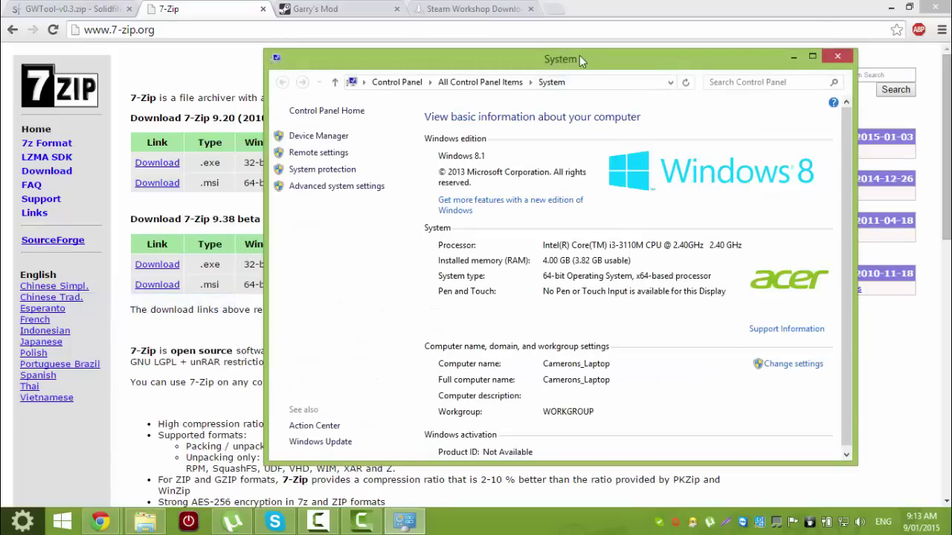
drag(578, 52, 578, 40)
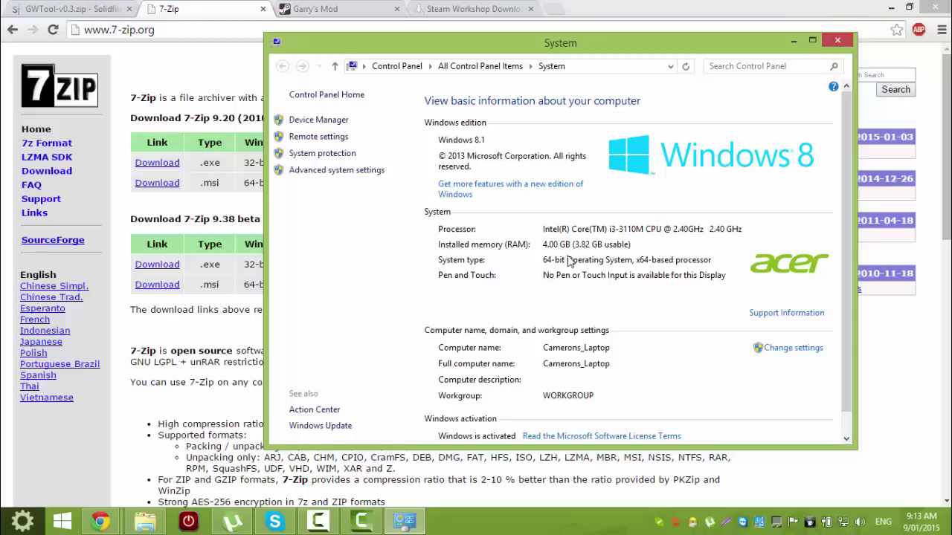
click(837, 40)
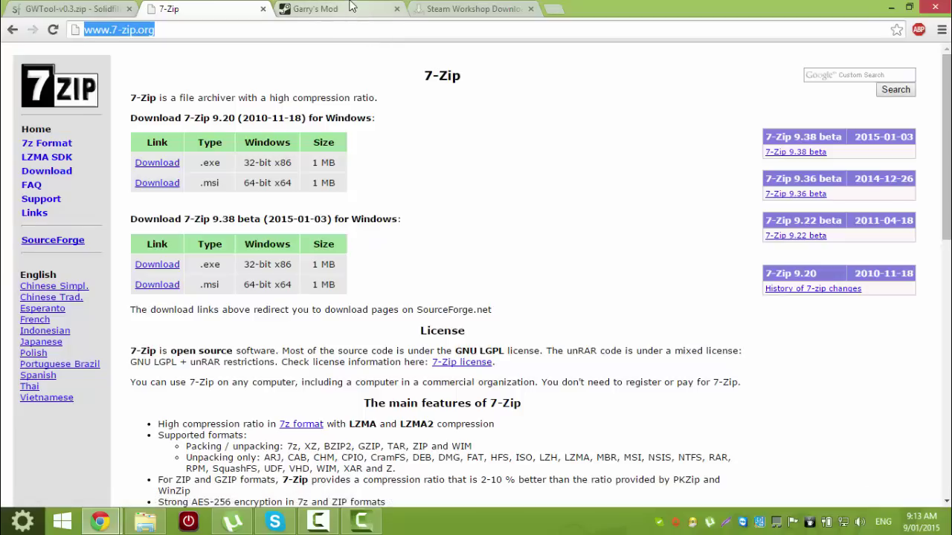
Show the Garry's Mod Workshop page and look through its most popular items
click(312, 8)
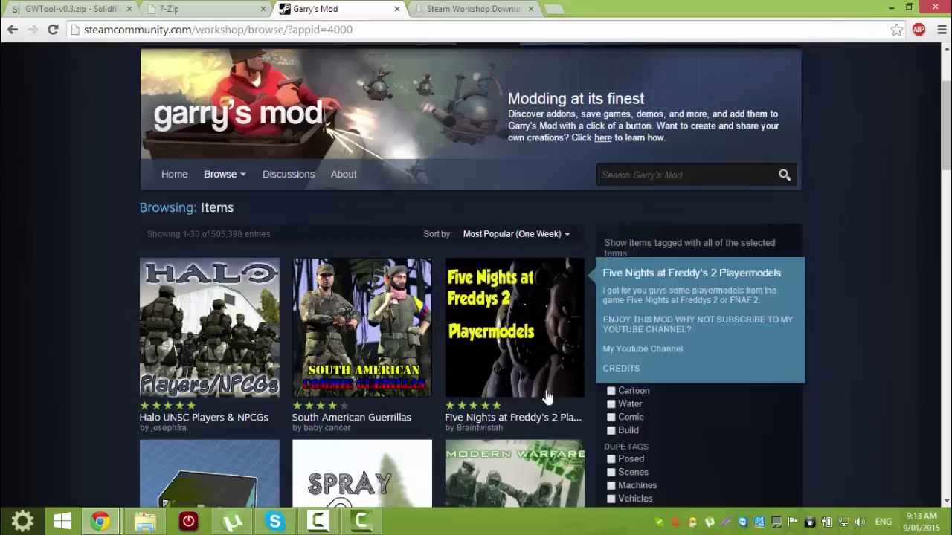
scroll(547, 398, down, 4)
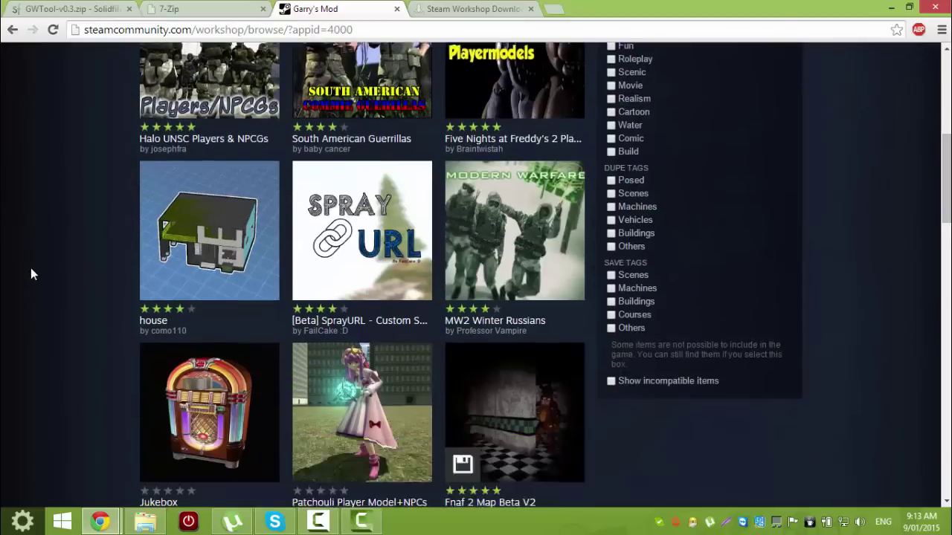
scroll(31, 273, down, 1)
scroll(47, 279, down, 2)
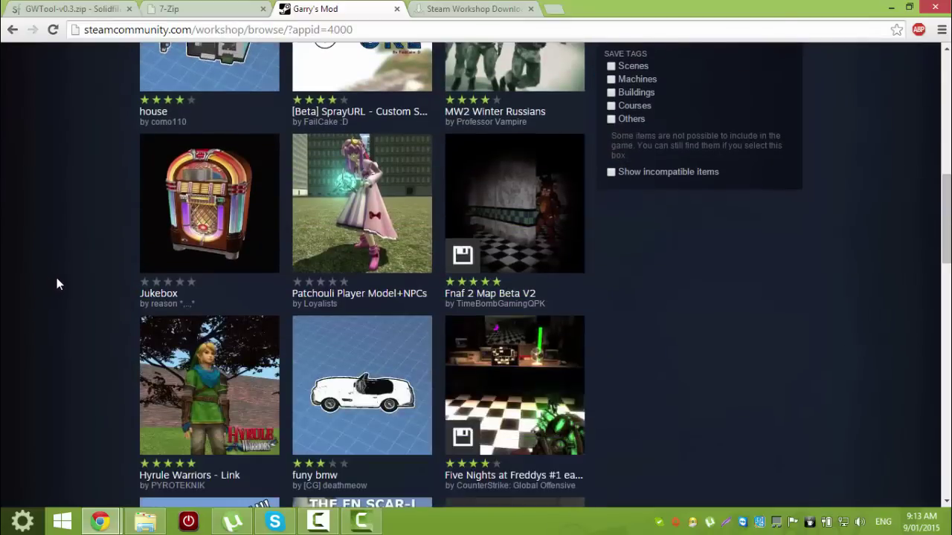
scroll(57, 283, down, 3)
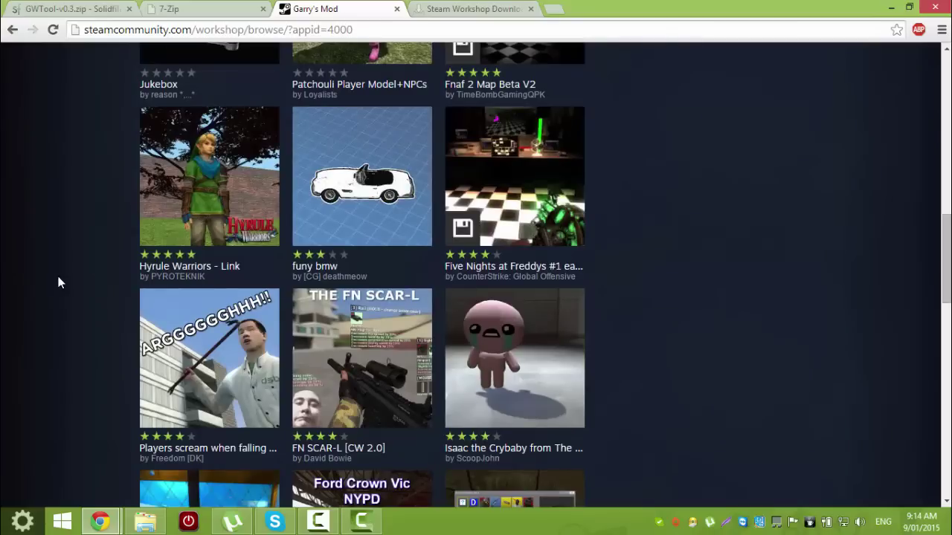
Examine the details page of the FN SCAR-L [CW 2.0] addon, and return to the Workshop list
click(333, 369)
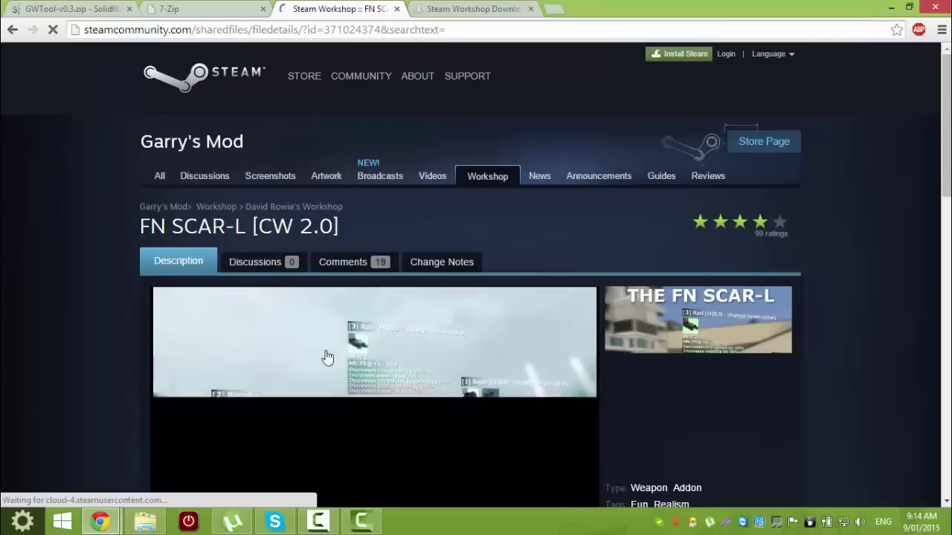
scroll(297, 342, down, 5)
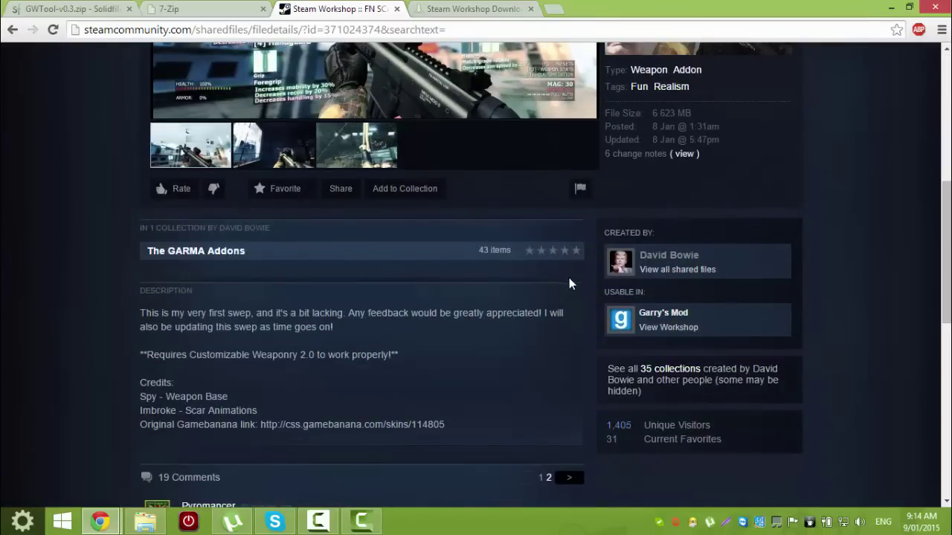
scroll(569, 283, up, 6)
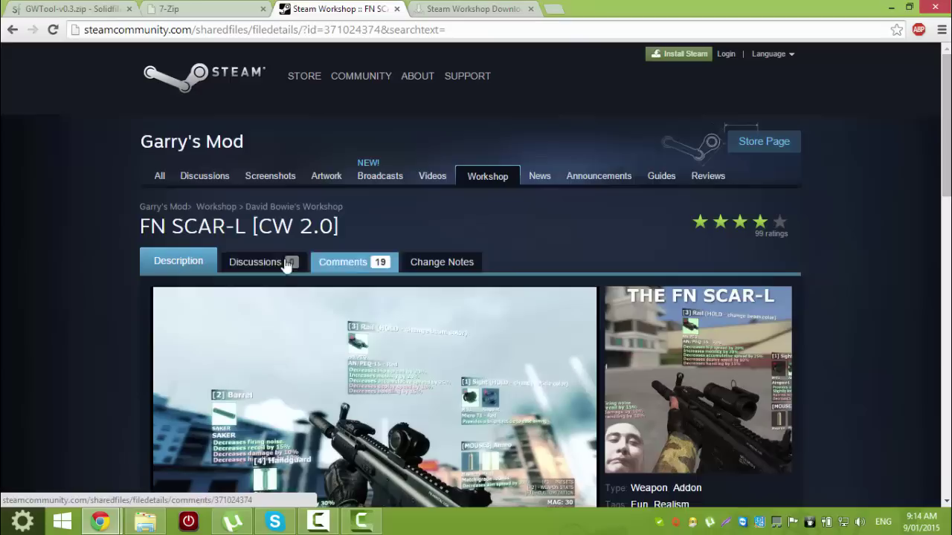
click(13, 30)
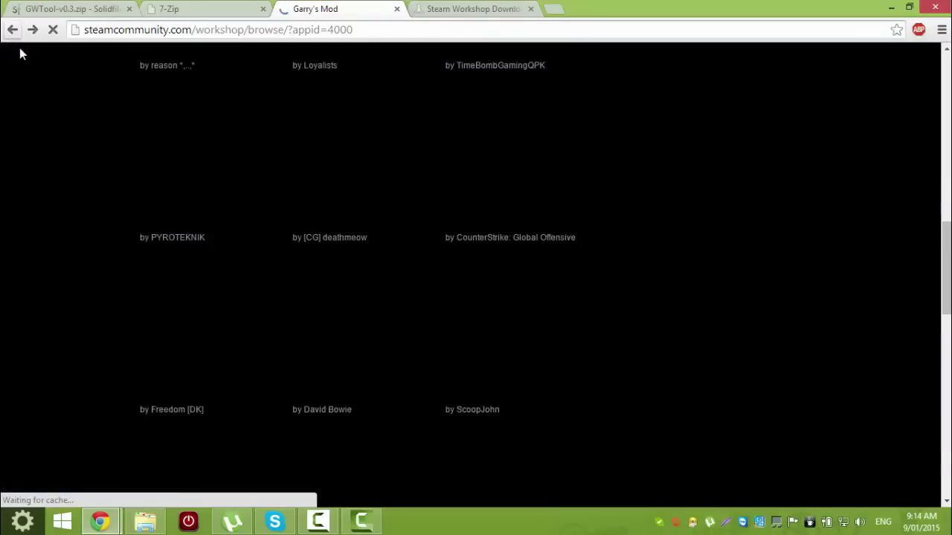
Look through the remaining Workshop items on the first page, and return to the filter options
scroll(521, 297, down, 5)
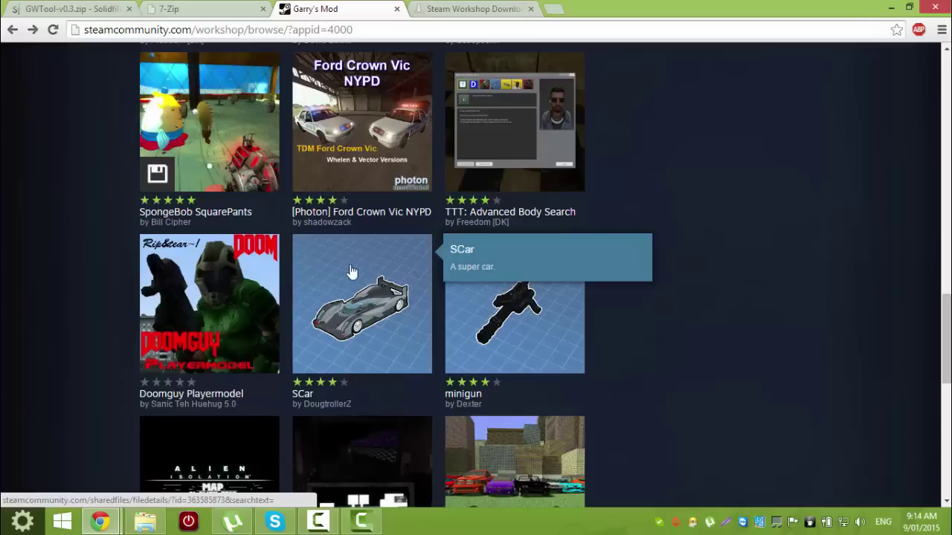
scroll(770, 184, down, 2)
scroll(770, 185, down, 1)
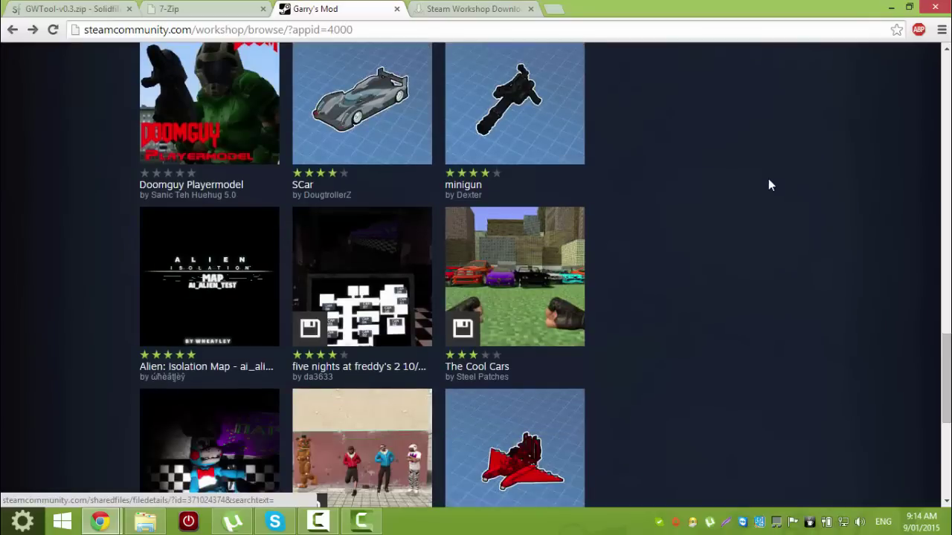
scroll(770, 184, down, 2)
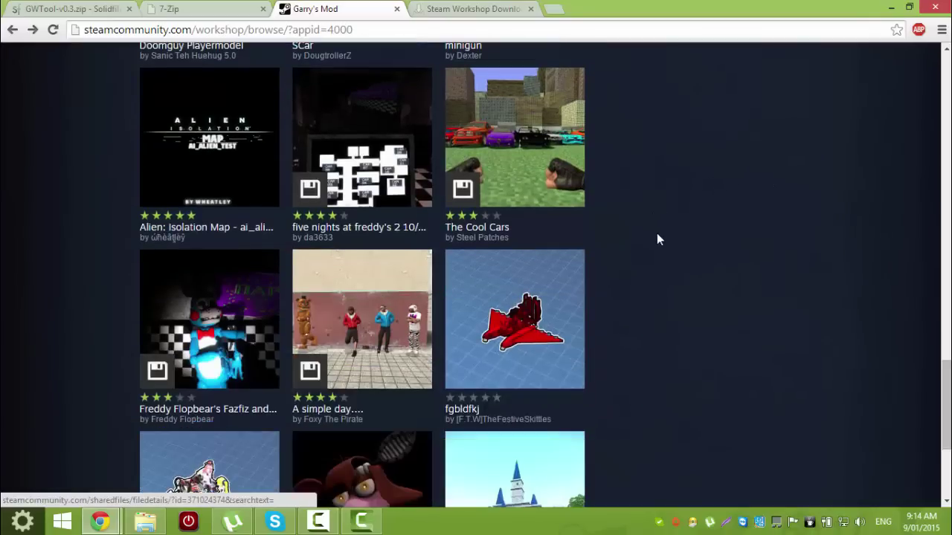
scroll(647, 211, down, 1)
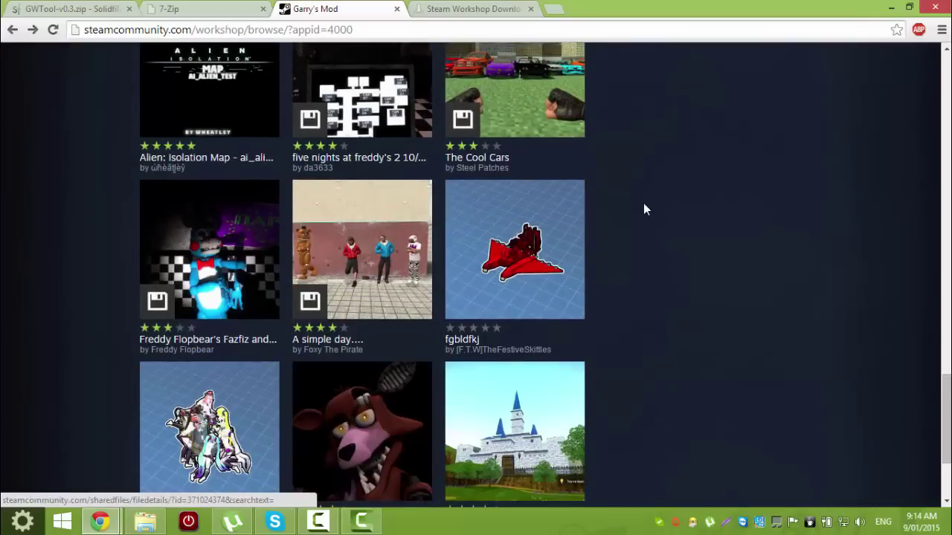
scroll(643, 209, down, 3)
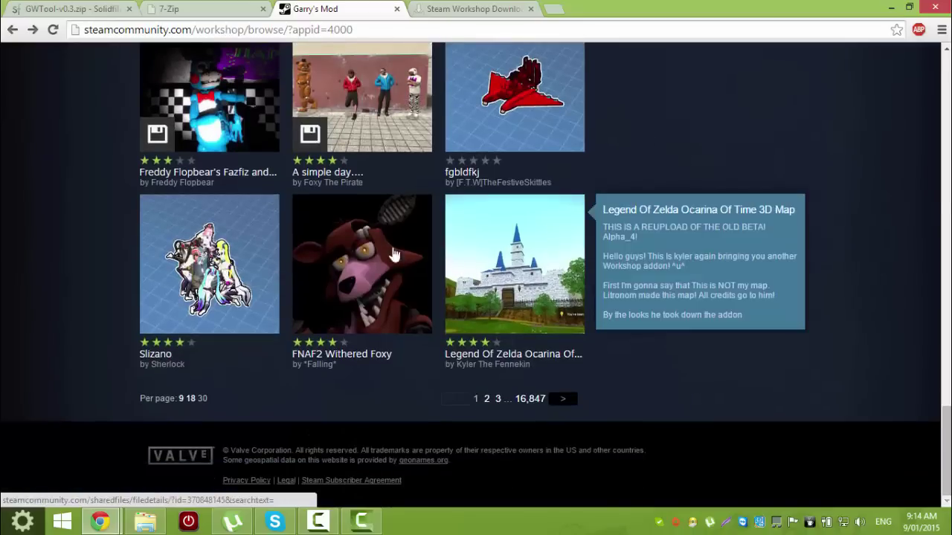
scroll(653, 274, up, 15)
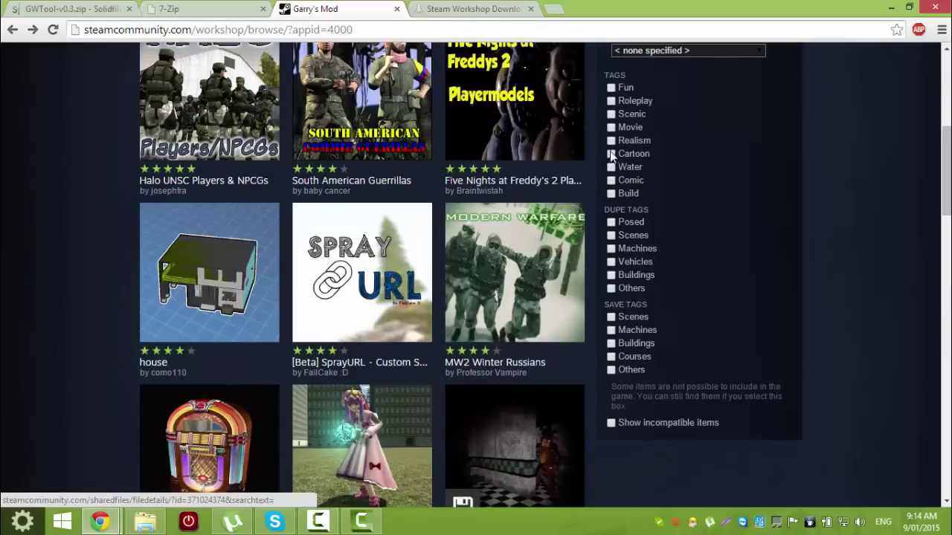
Filter the Garry's Mod Workshop items by the Weapon type and look over the filtered addons
click(652, 51)
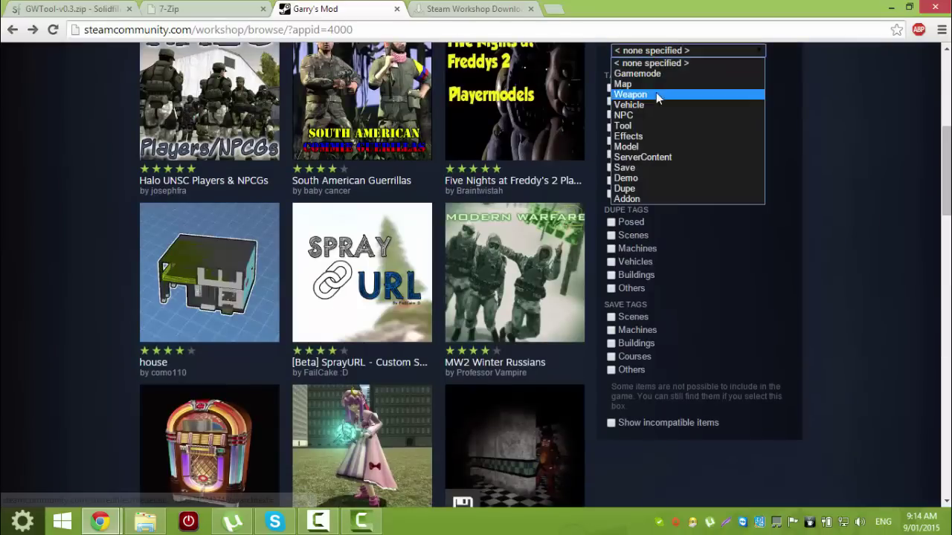
click(655, 97)
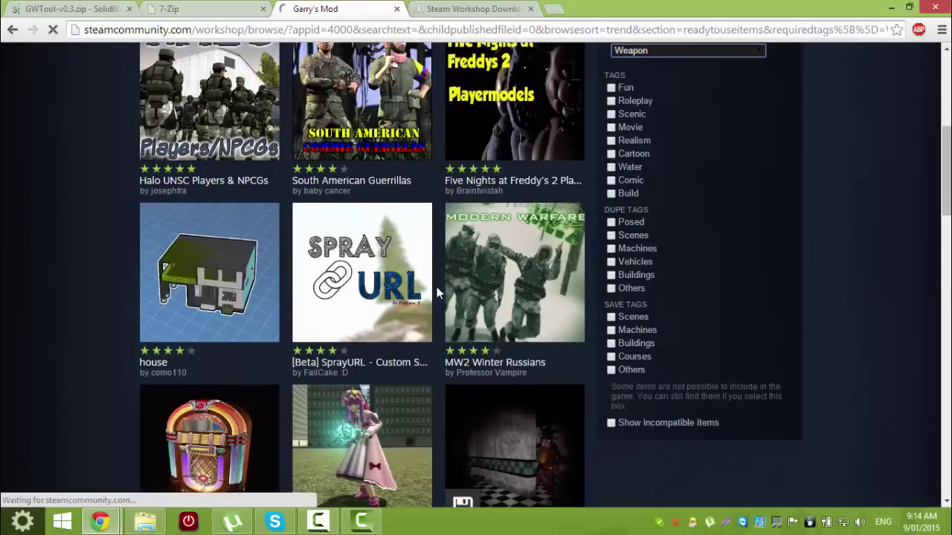
scroll(466, 304, down, 2)
scroll(3, 265, down, 1)
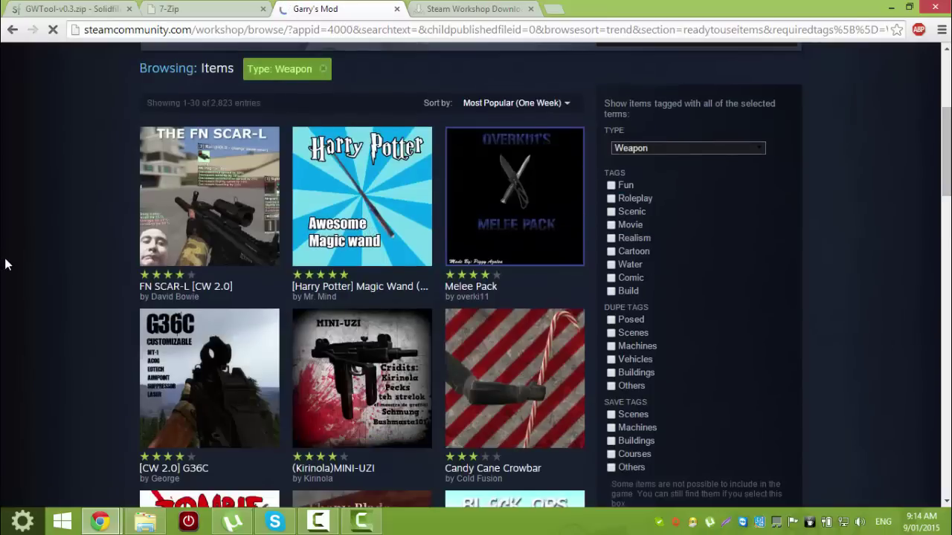
scroll(45, 257, down, 1)
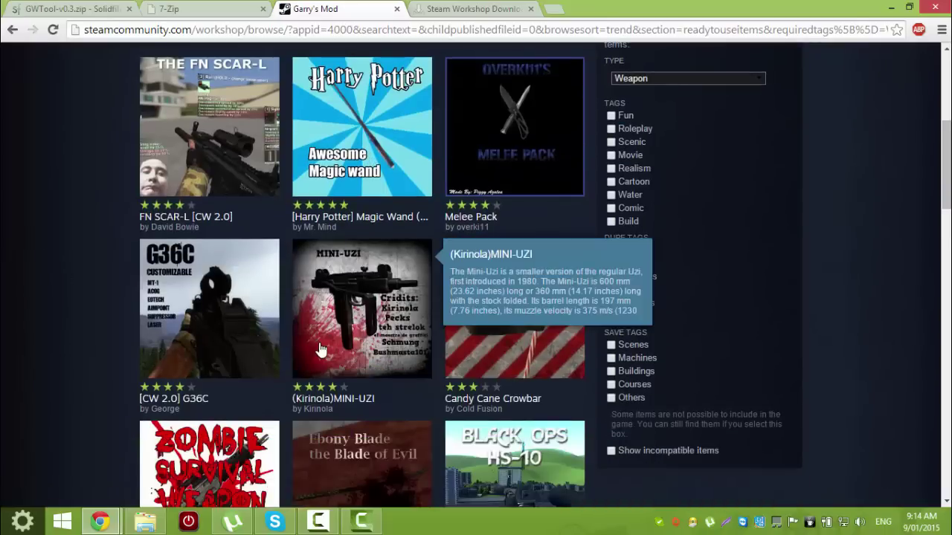
Open the [CW 2.0] G36C addon page and read its description and requirements
click(229, 318)
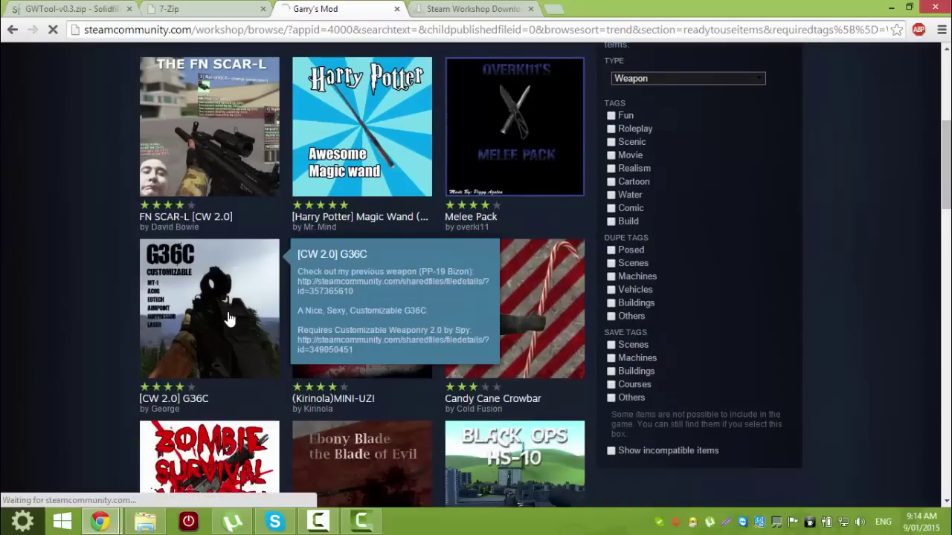
scroll(242, 313, down, 5)
scroll(241, 312, down, 3)
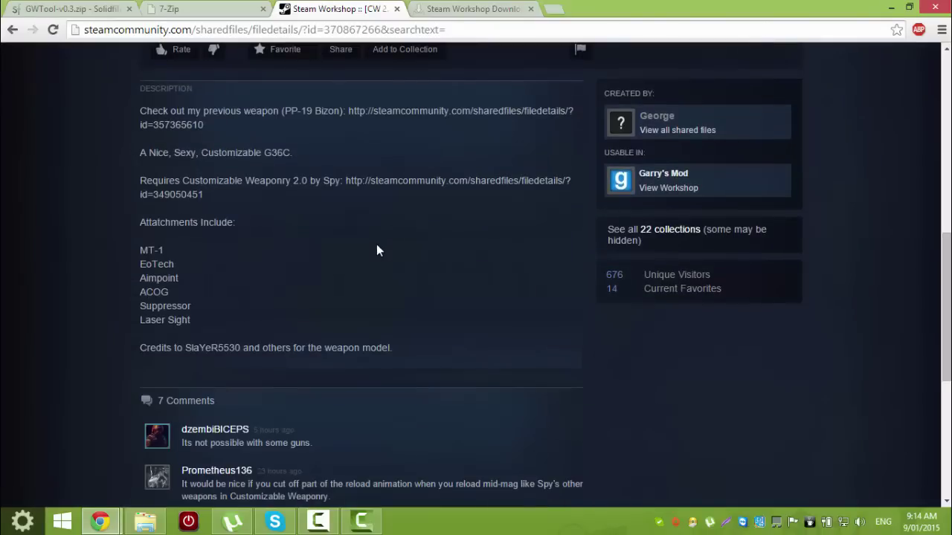
Return to the filtered weapon list and open the ZS Boomstick Weapon SWEPs addon page
scroll(483, 212, up, 6)
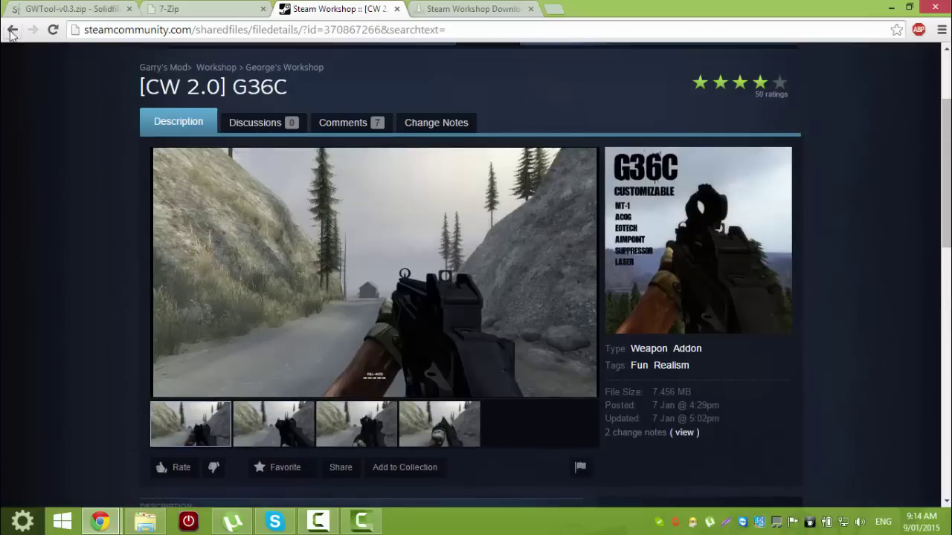
click(13, 31)
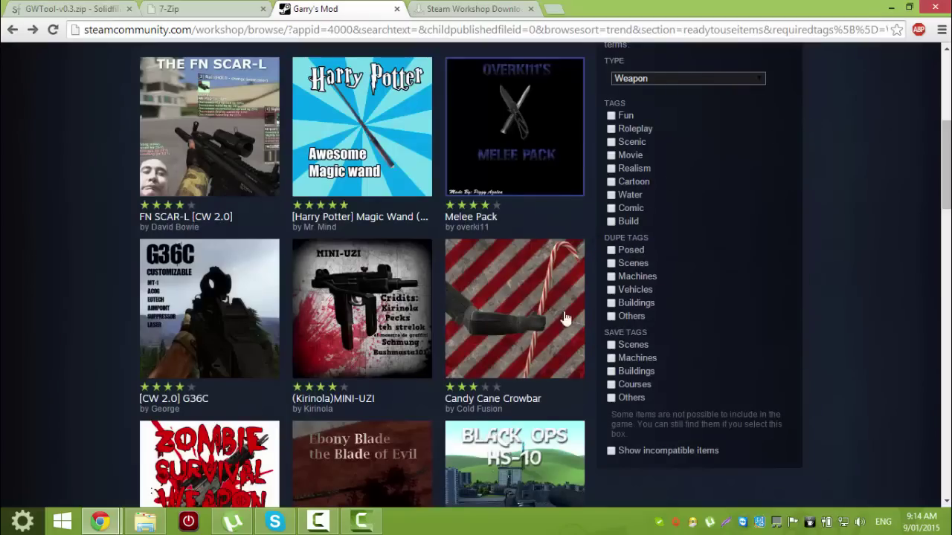
scroll(565, 320, down, 3)
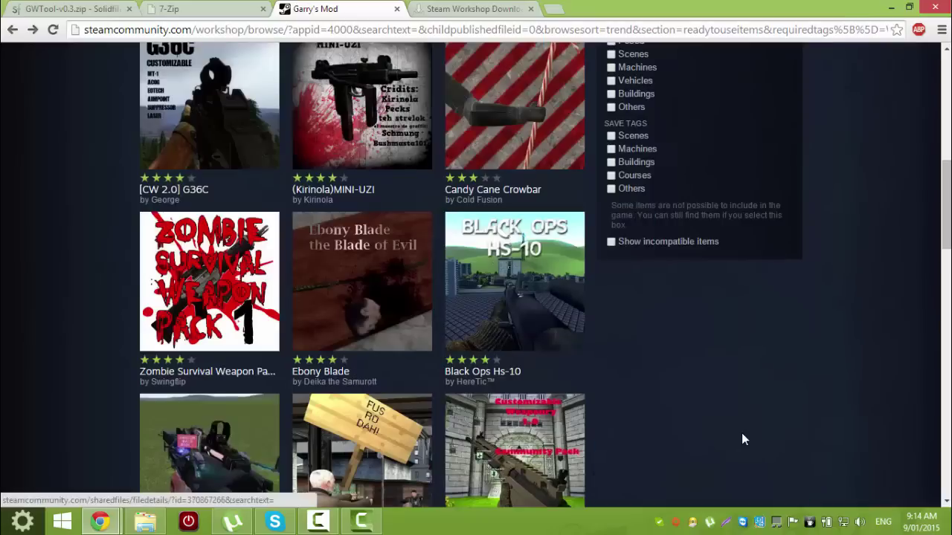
mouse_move(387, 498)
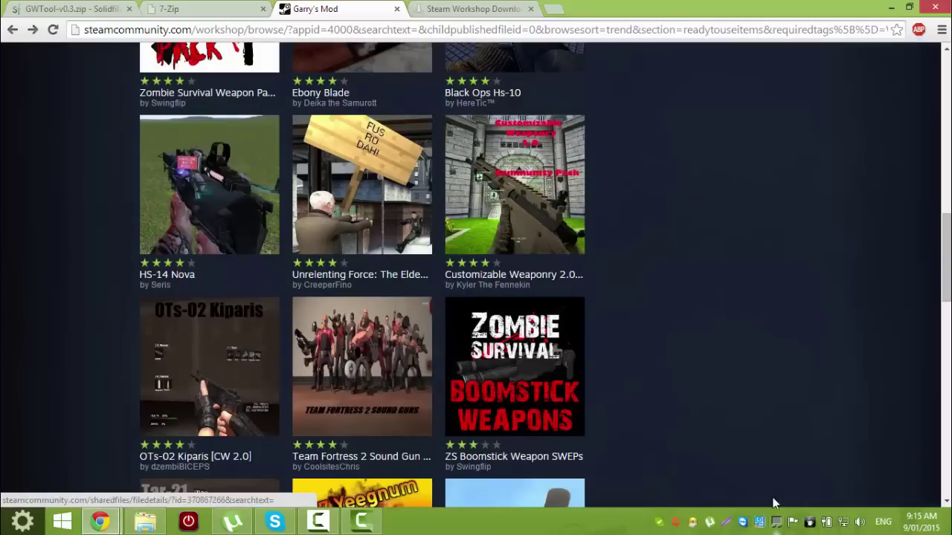
click(574, 423)
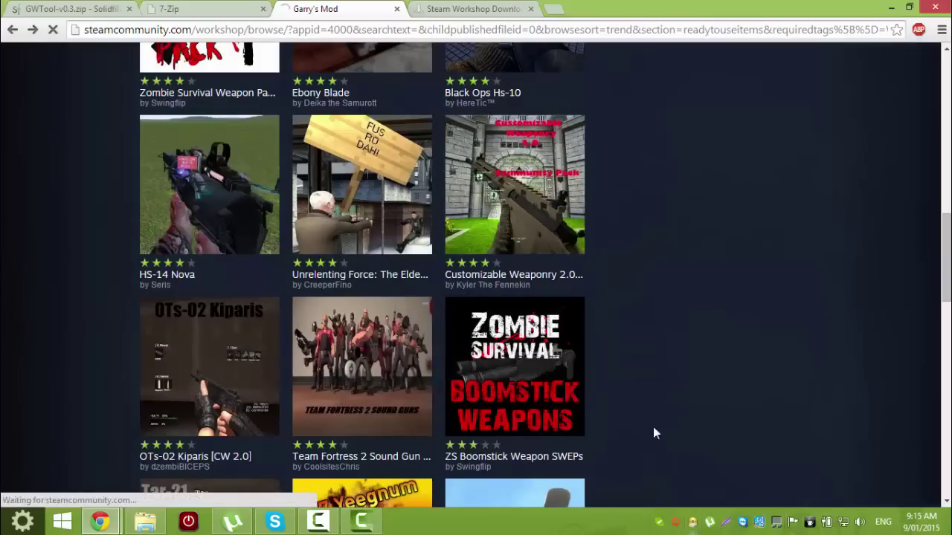
Read the description, contents and requirements of the ZS Boomstick Weapon SWEPs addon
scroll(480, 333, down, 4)
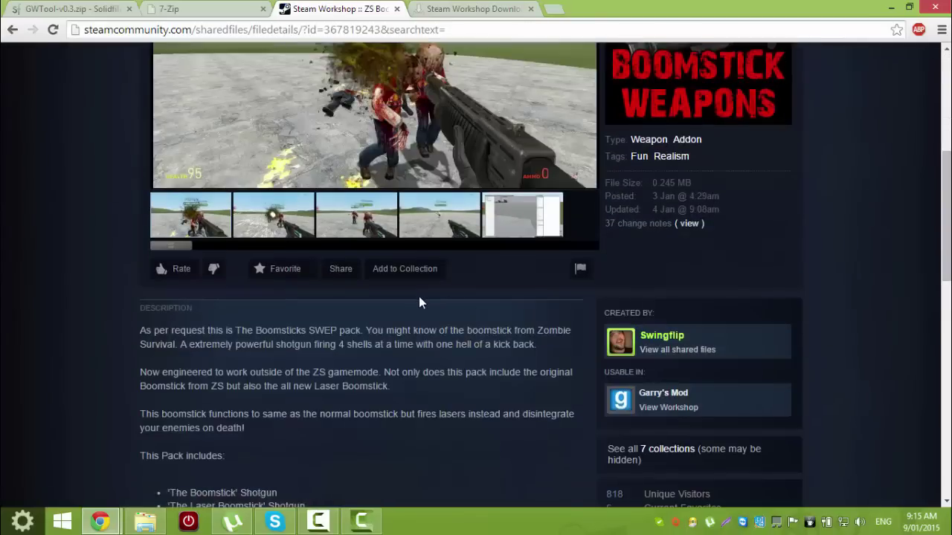
scroll(419, 297, down, 1)
scroll(419, 301, down, 2)
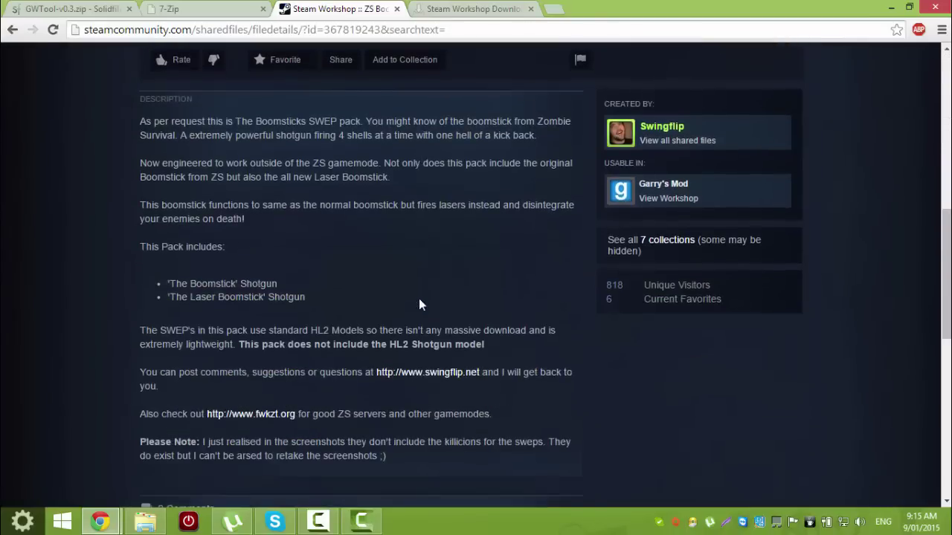
scroll(418, 299, down, 1)
scroll(418, 299, down, 1)
scroll(421, 289, up, 4)
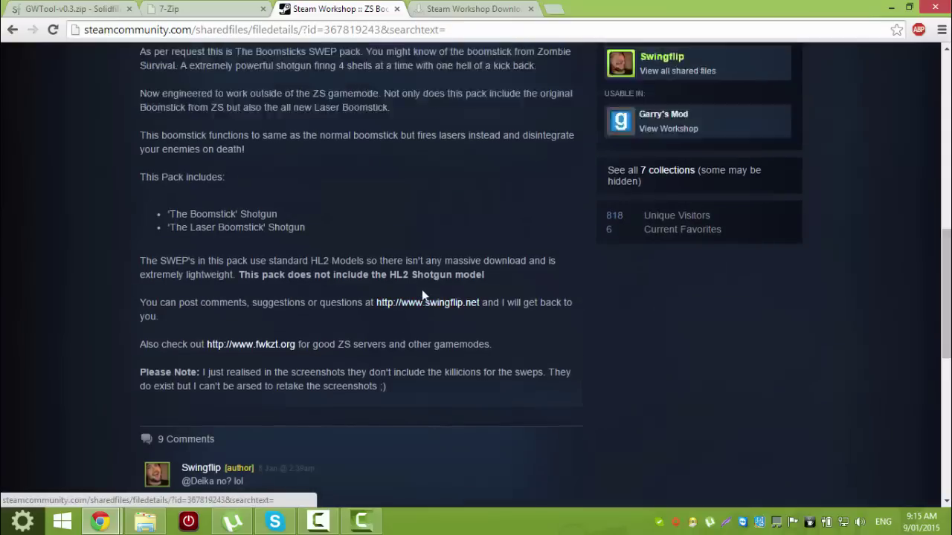
scroll(465, 424, down, 1)
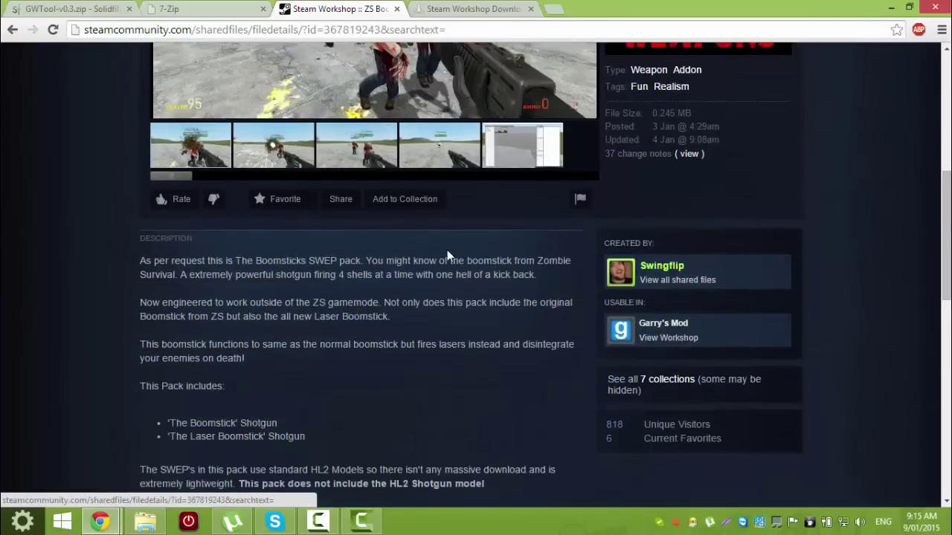
scroll(608, 223, up, 3)
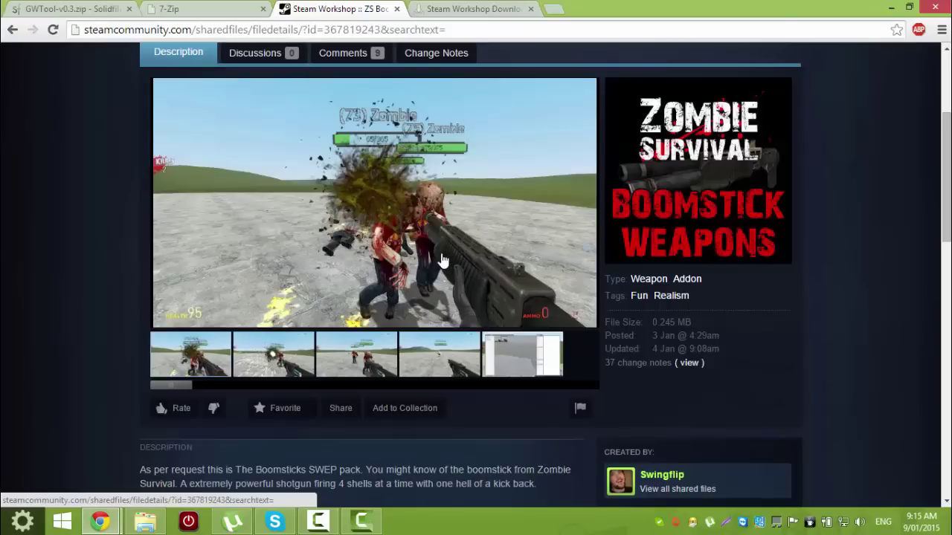
scroll(443, 260, up, 1)
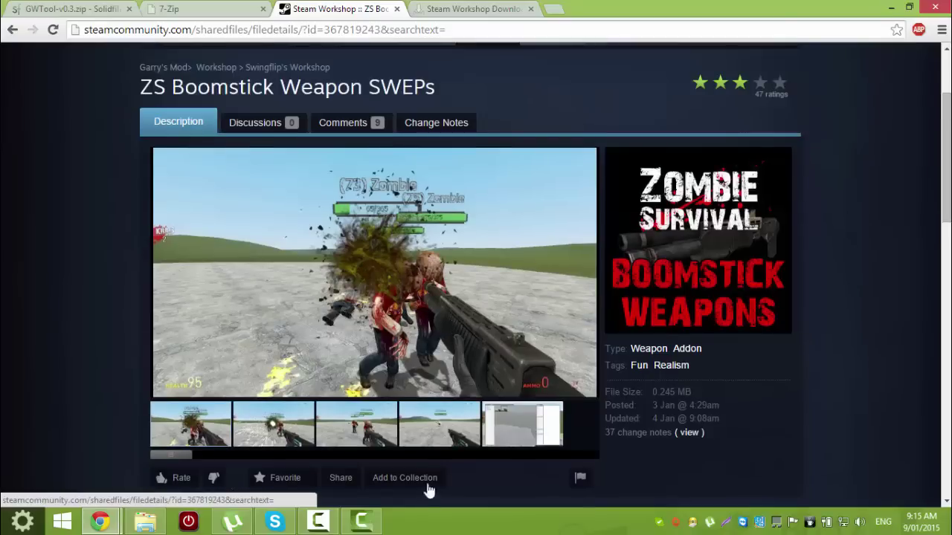
scroll(429, 491, down, 1)
scroll(623, 171, up, 3)
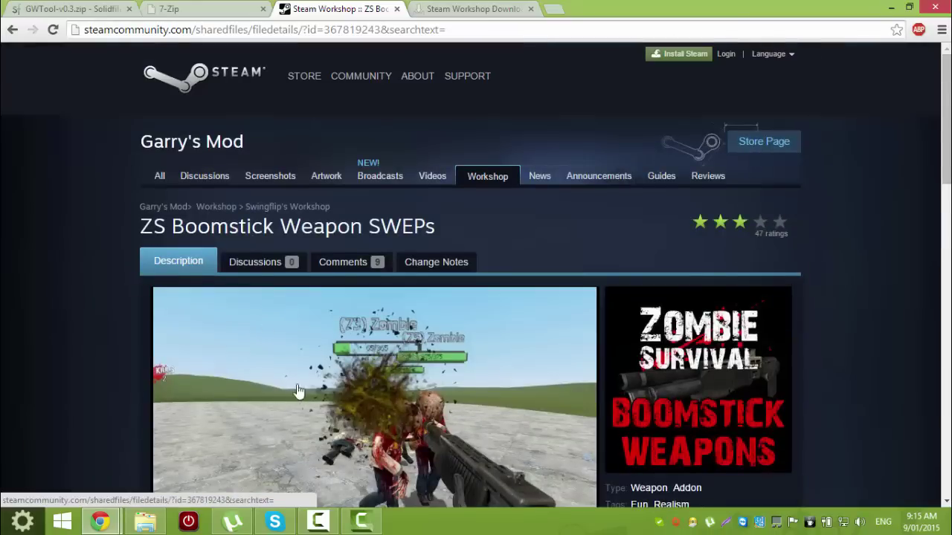
scroll(188, 366, down, 2)
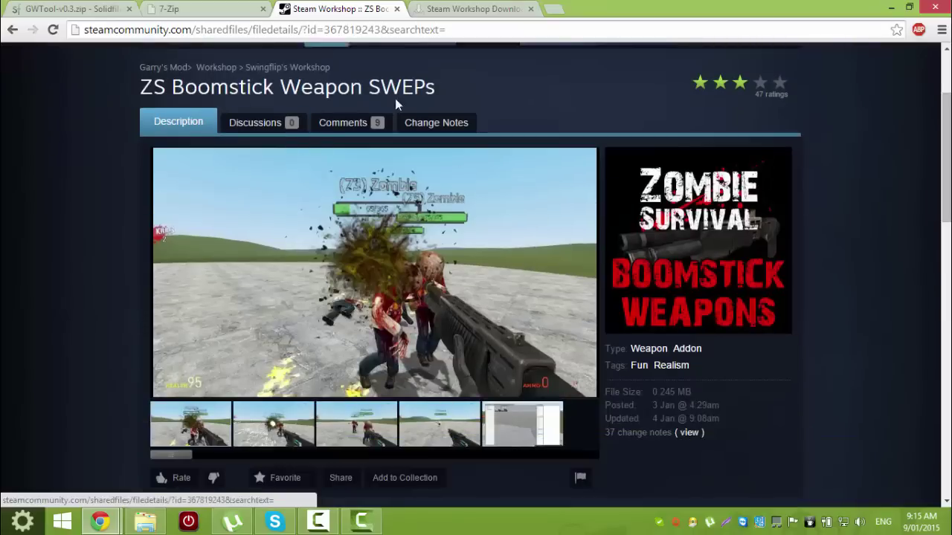
Copy the web address of the ZS Boomstick Weapon SWEPs page and switch to the Steam Workshop Downloader site
click(411, 30)
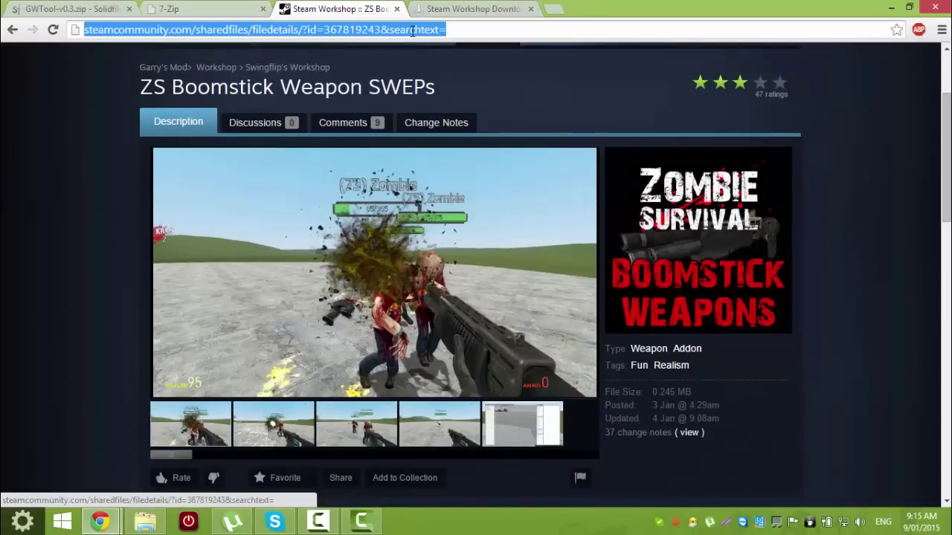
click(447, 85)
click(451, 7)
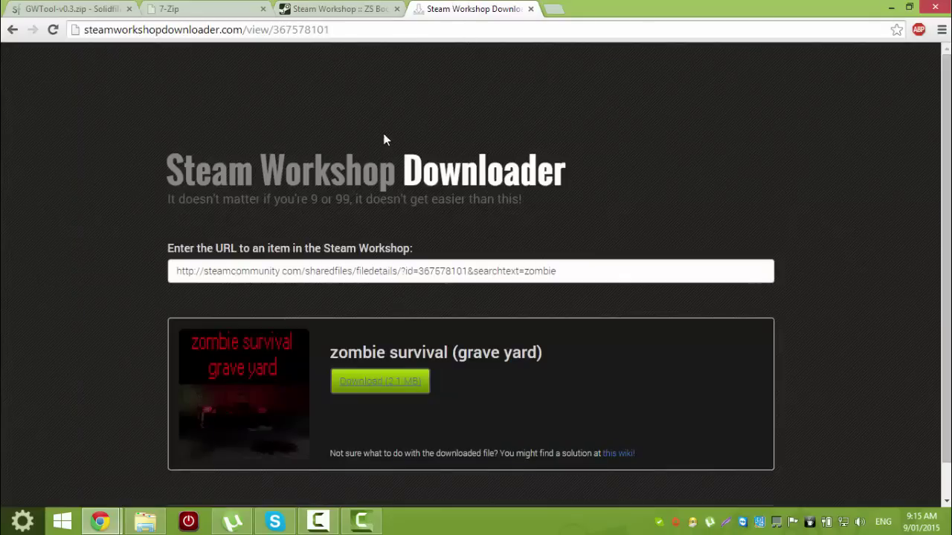
Replace the existing item URL with the copied Workshop address and download the ZS Boomstick Weapon SWEPs file
click(555, 273)
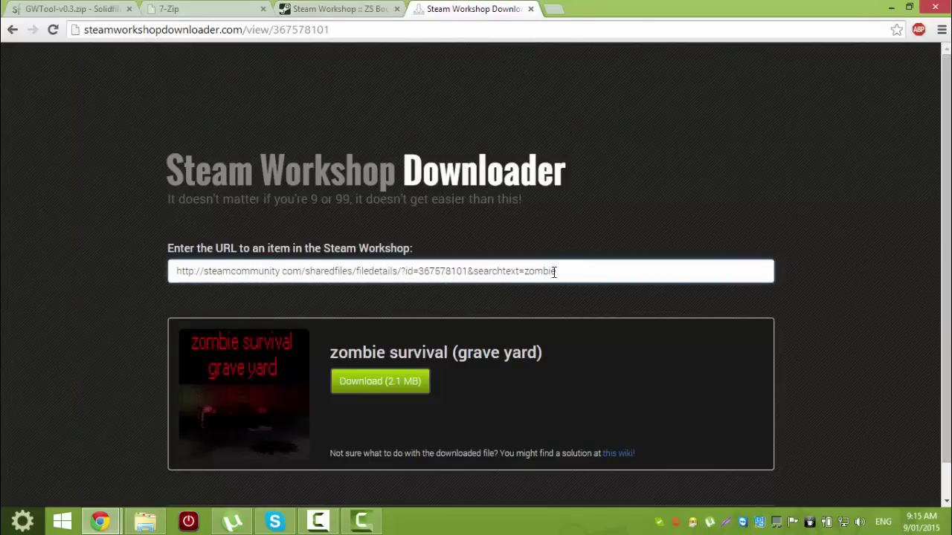
drag(554, 272, 178, 256)
right_click(361, 276)
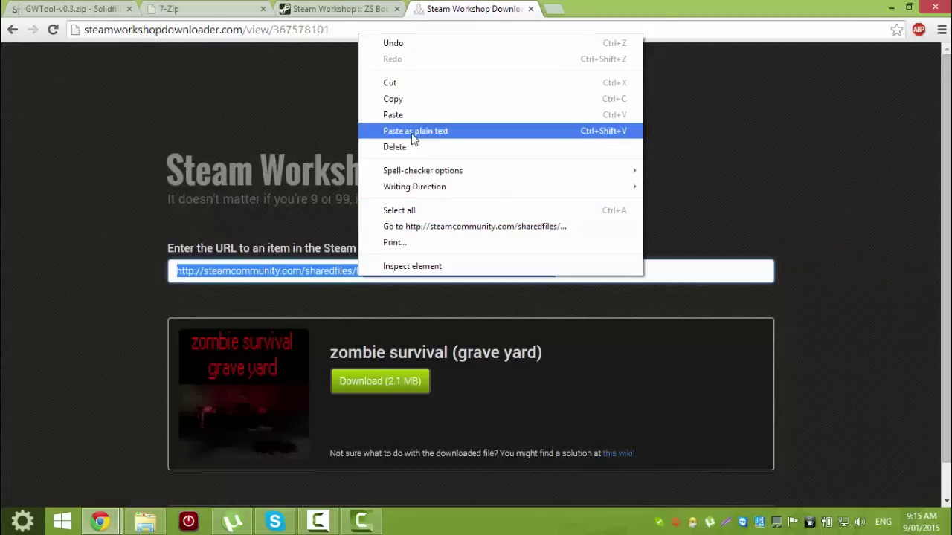
click(394, 115)
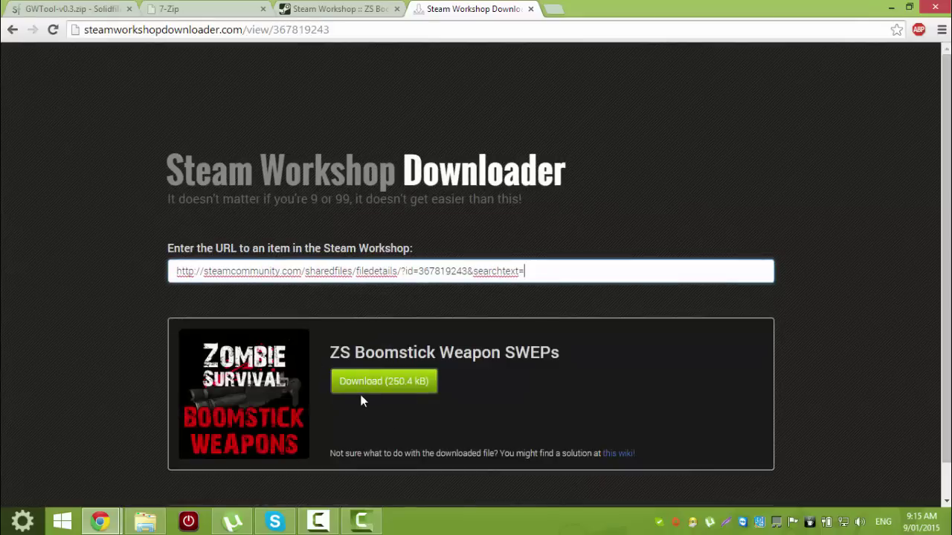
click(357, 385)
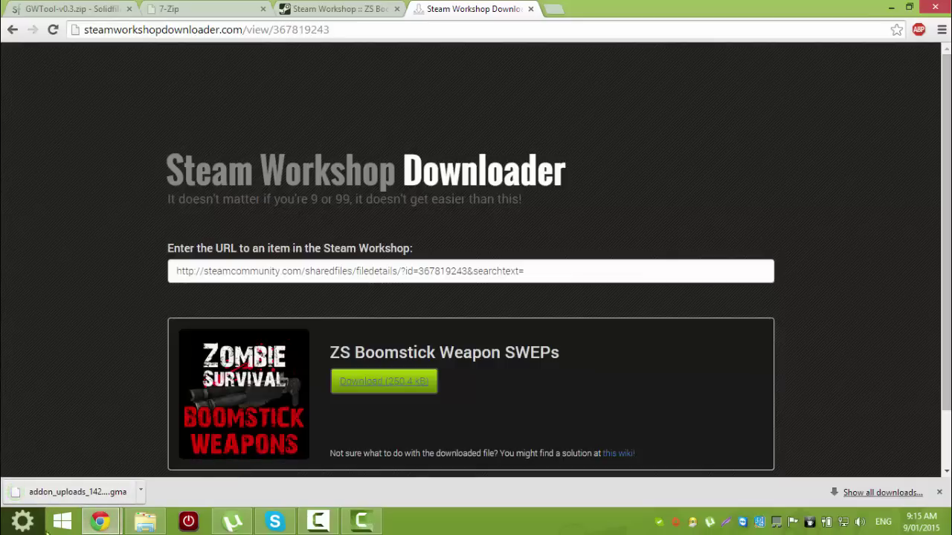
Switch to File Explorer, open a new window and snap it to half the screen beside the browser
click(145, 522)
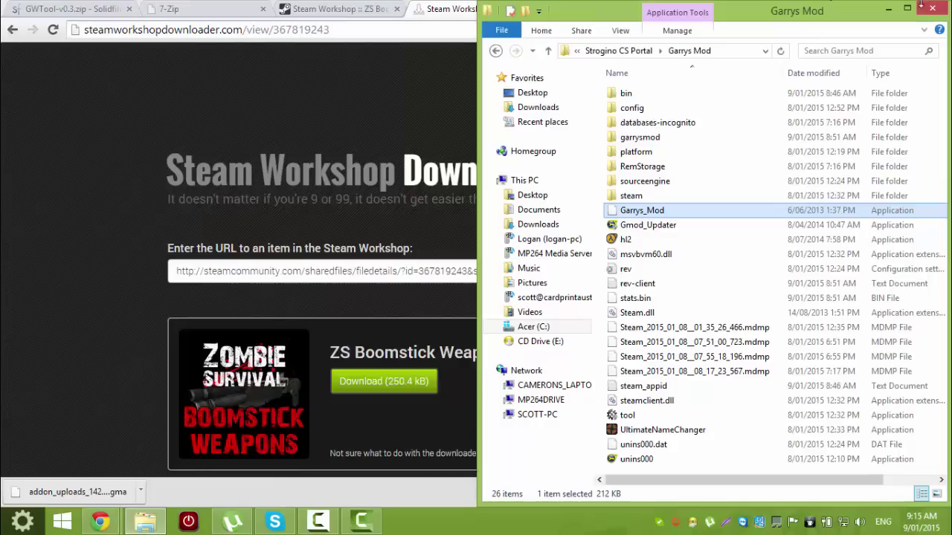
right_click(138, 513)
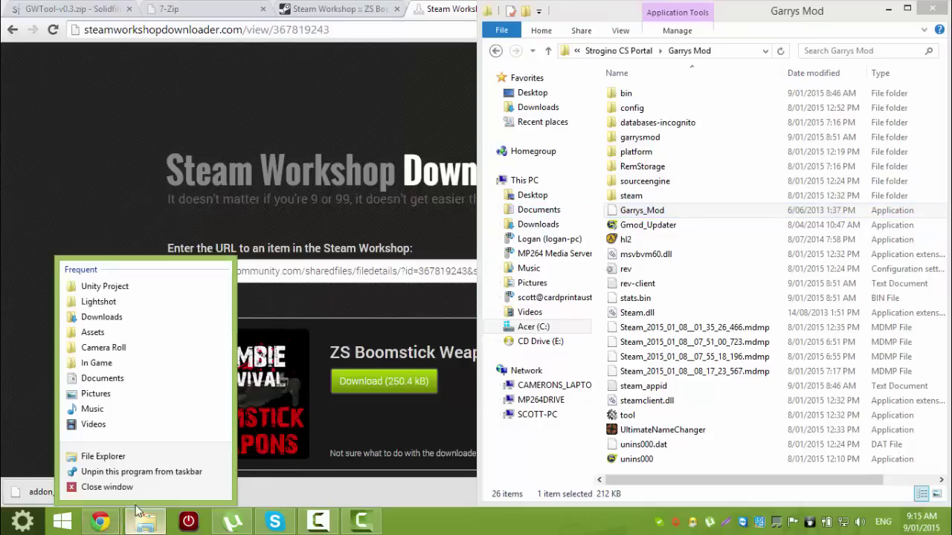
click(103, 455)
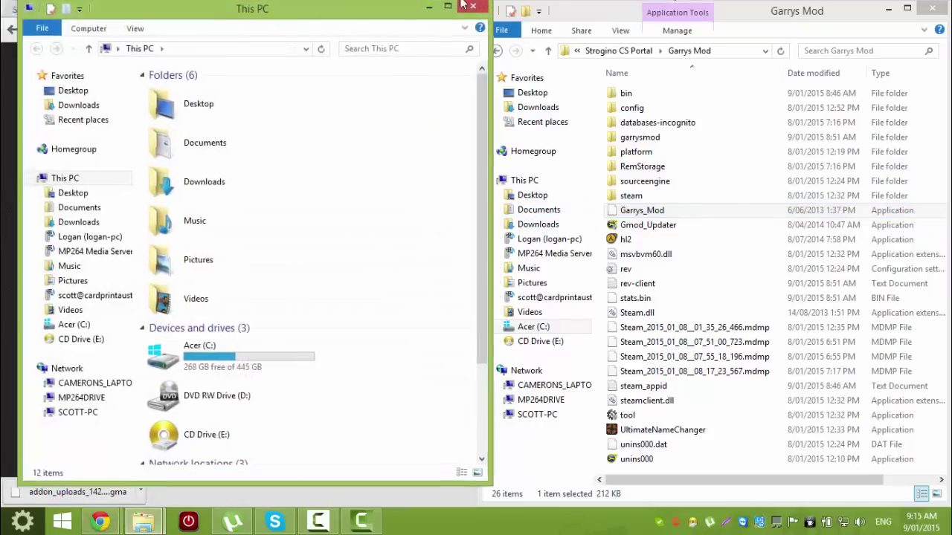
drag(463, 6, 950, 45)
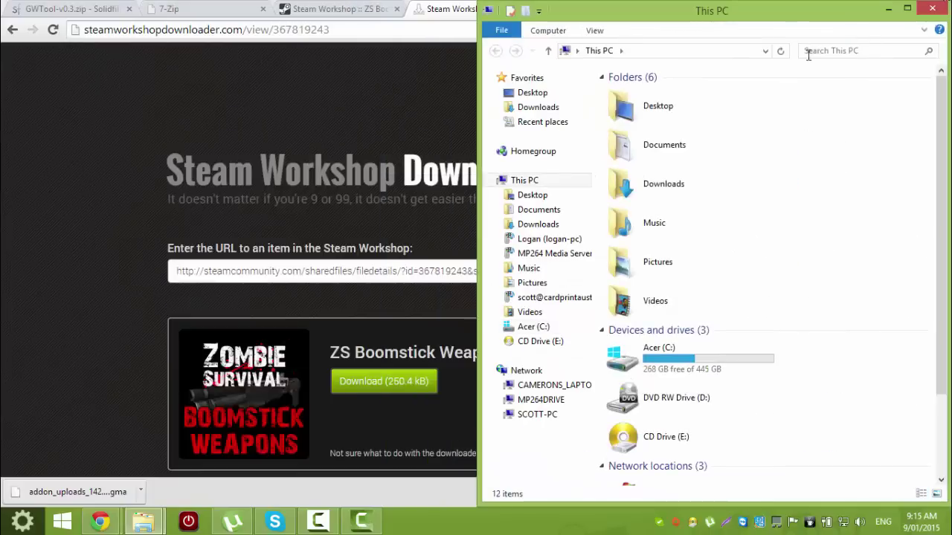
Open the Addons folder inside Documents
double_click(657, 194)
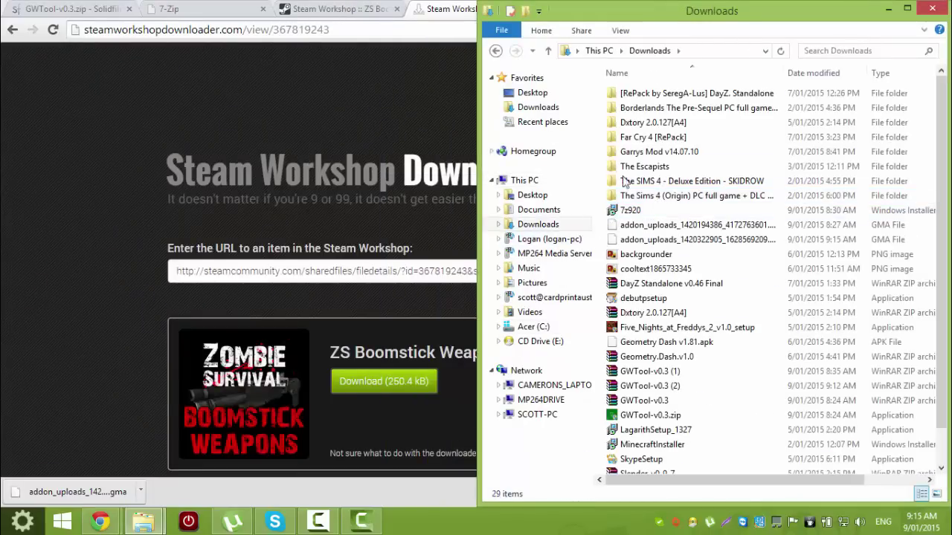
click(538, 209)
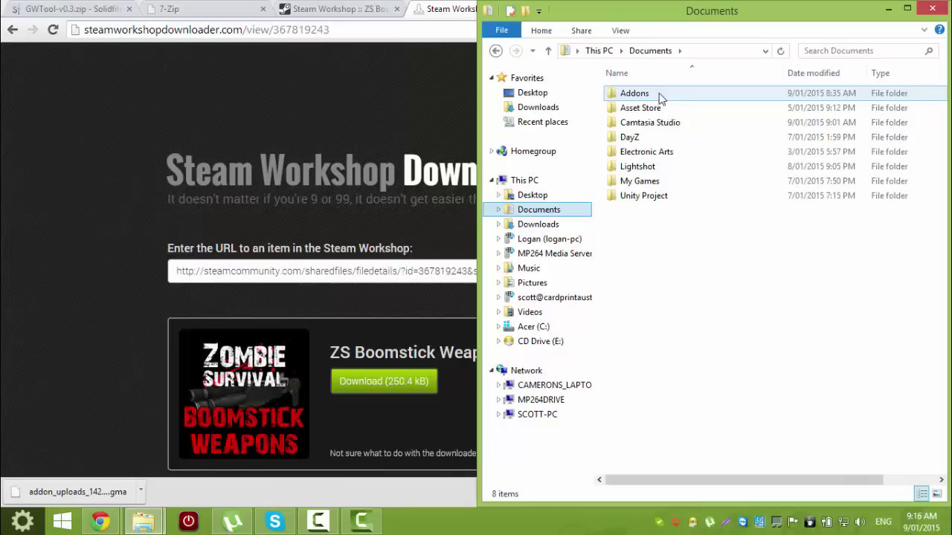
double_click(655, 94)
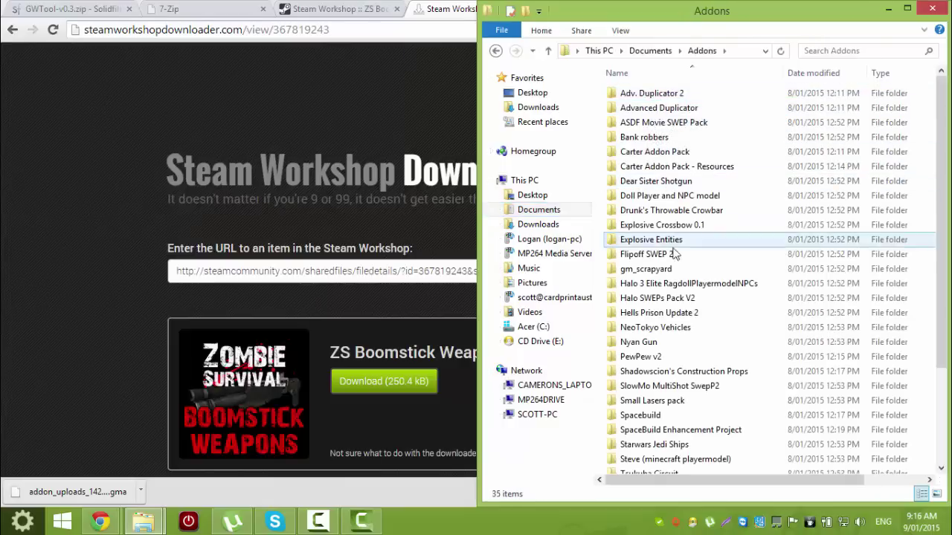
Copy the newly downloaded addon_uploads GMA file from the browser into the Addons folder
drag(602, 88, 698, 467)
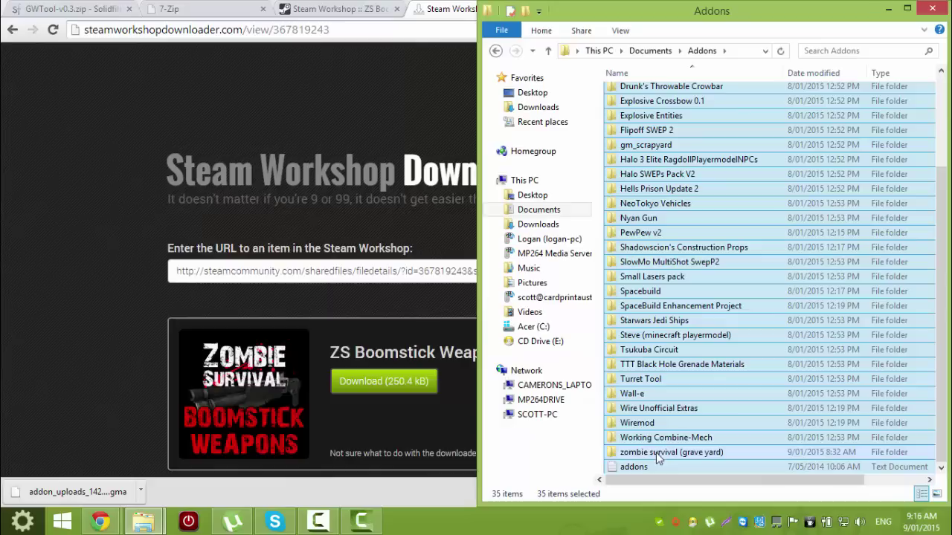
click(603, 465)
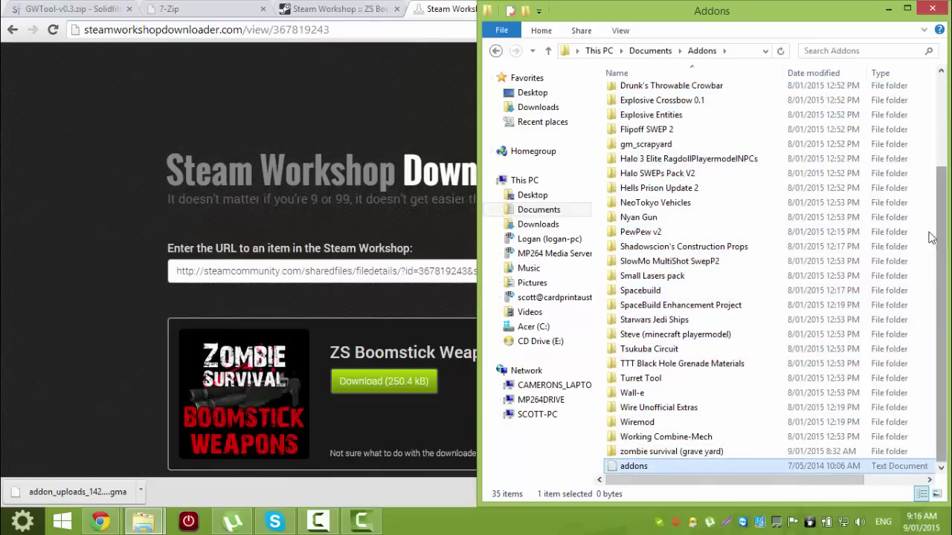
click(605, 438)
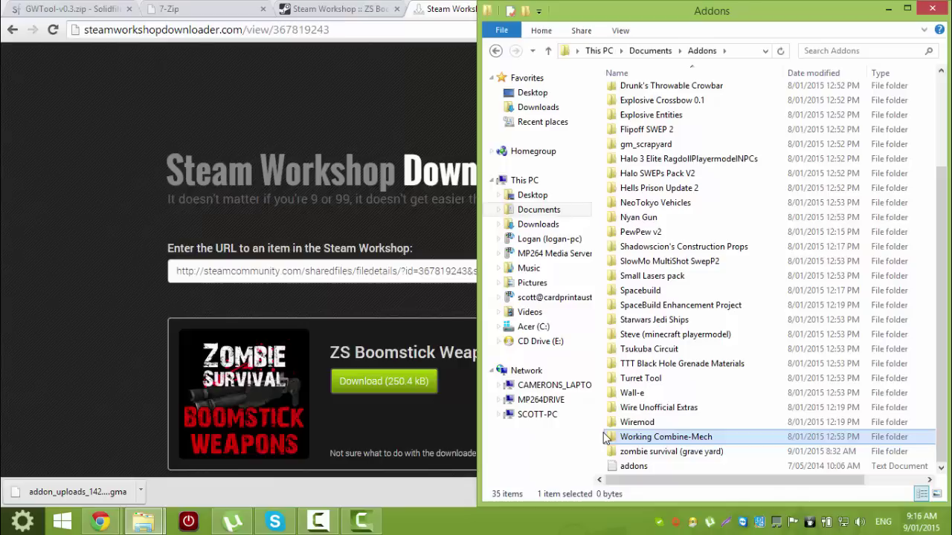
drag(67, 496, 619, 476)
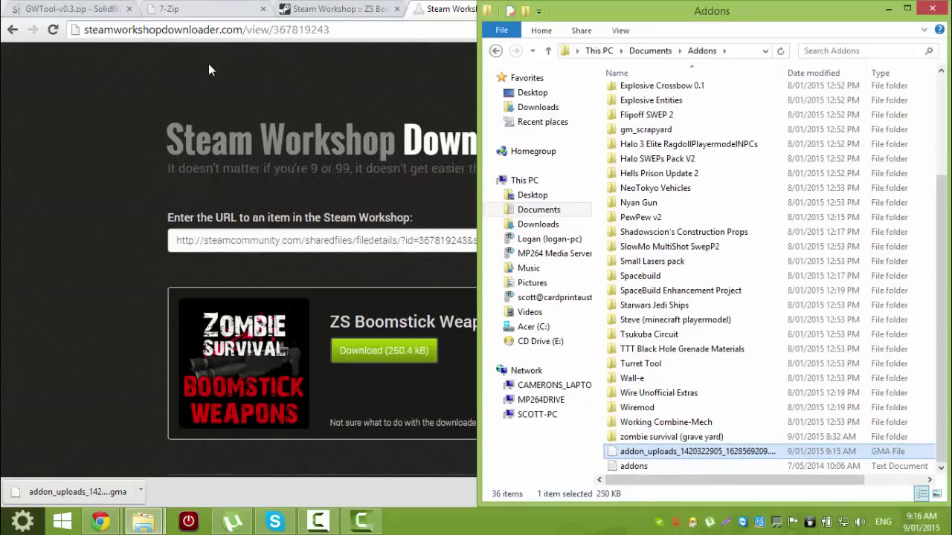
Search the computer for "7-", launch 7-Zip File Manager, and snap it beside the Addons folder window to show the copied addon file
key(super)
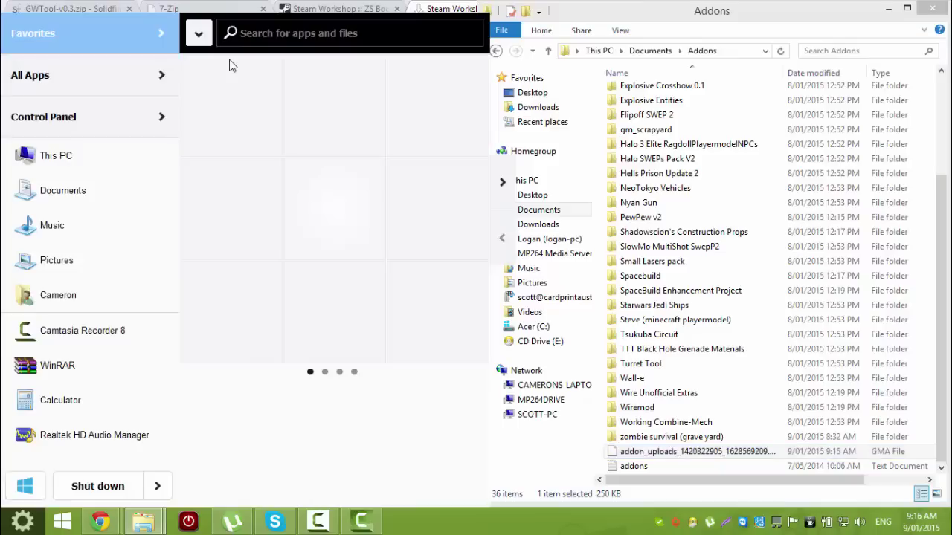
text(7)
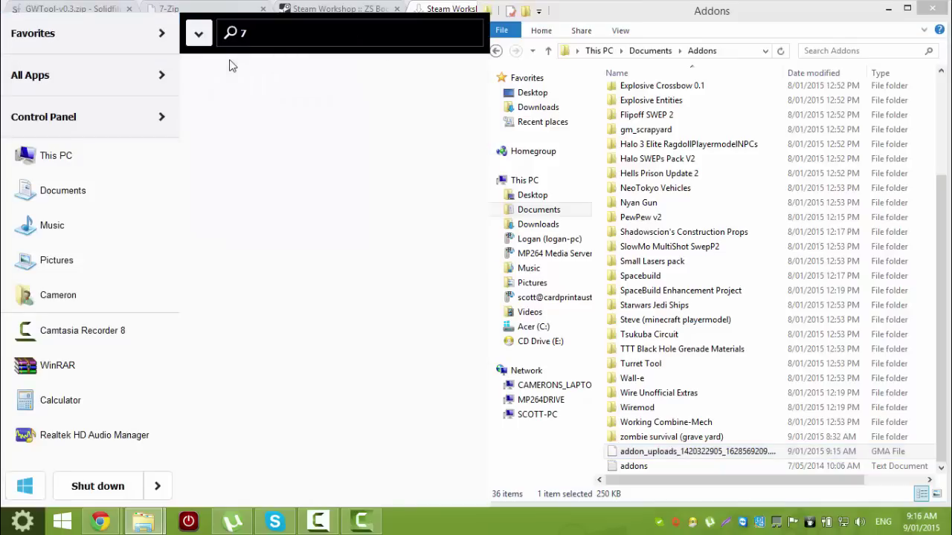
text(-)
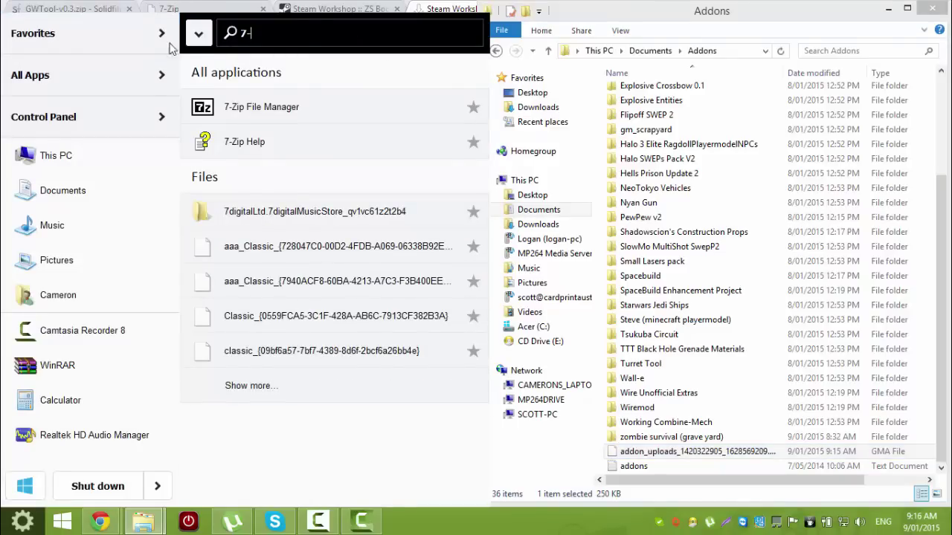
click(268, 108)
key(super+Left)
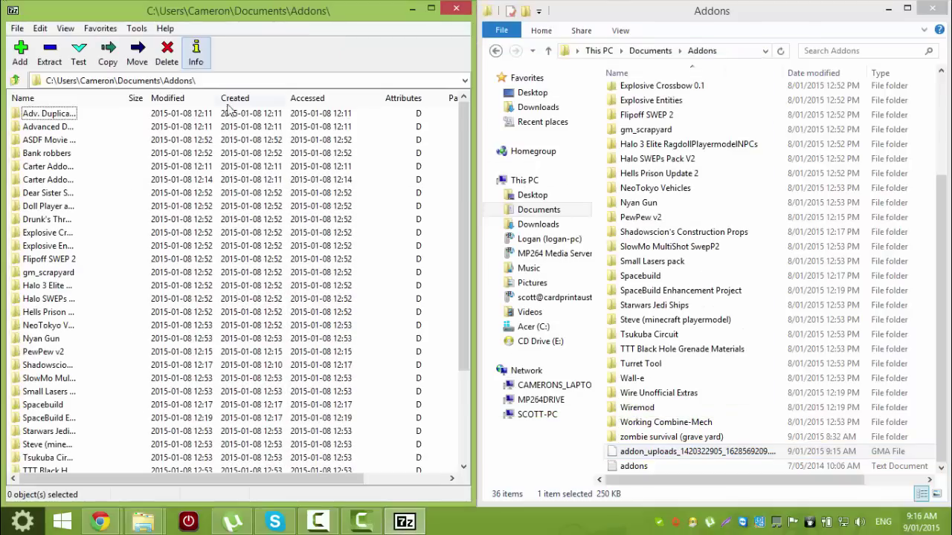
scroll(63, 171, down, 3)
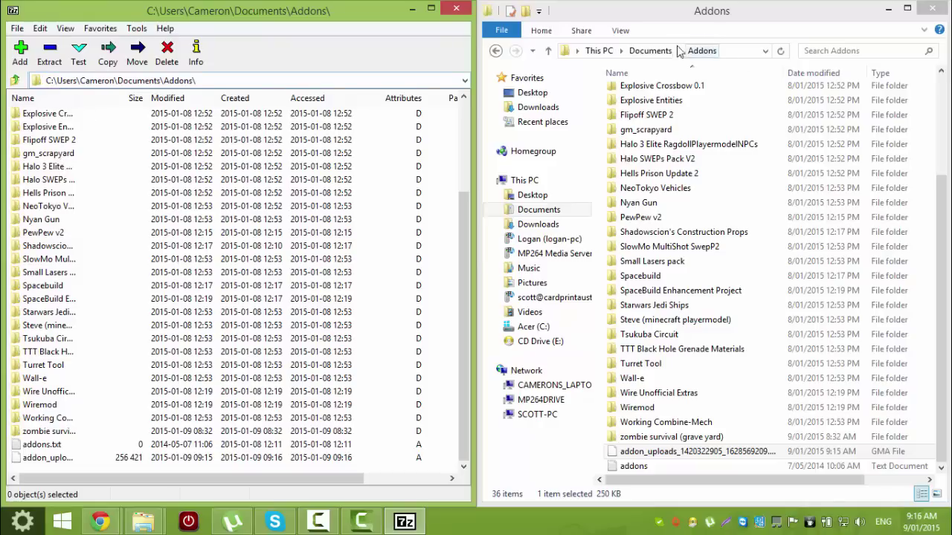
Copy the Addons folder path from File Explorer and paste it as the current location in 7-Zip File Manager
click(730, 54)
right_click(728, 50)
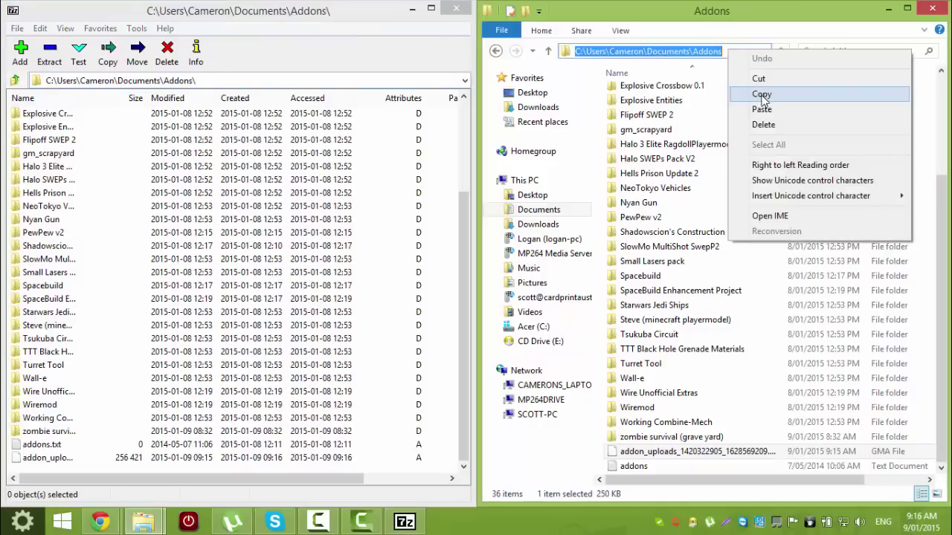
click(761, 95)
click(243, 81)
right_click(243, 82)
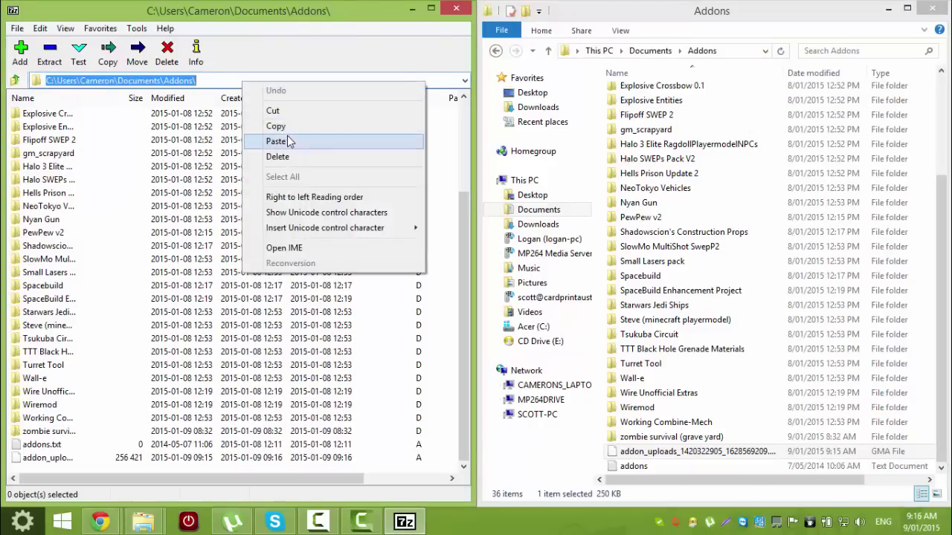
click(287, 141)
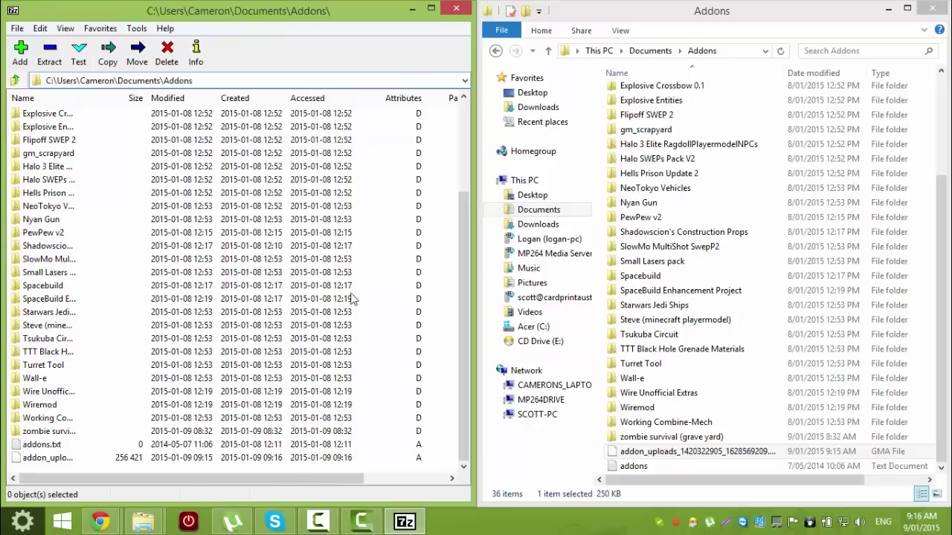
Extract the addon_uploads GMA file with 7-Zip into its own folder inside Addons, and delete the original GMA file
click(33, 459)
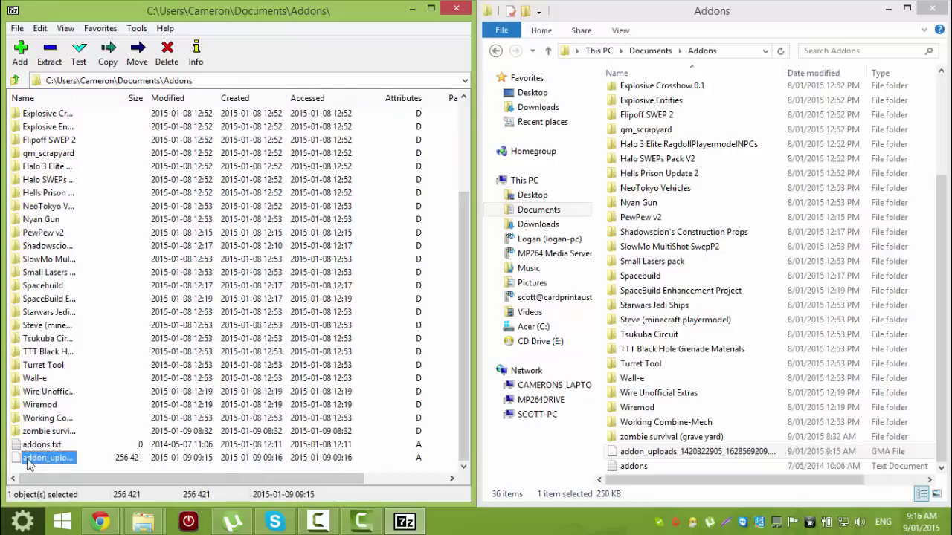
click(49, 52)
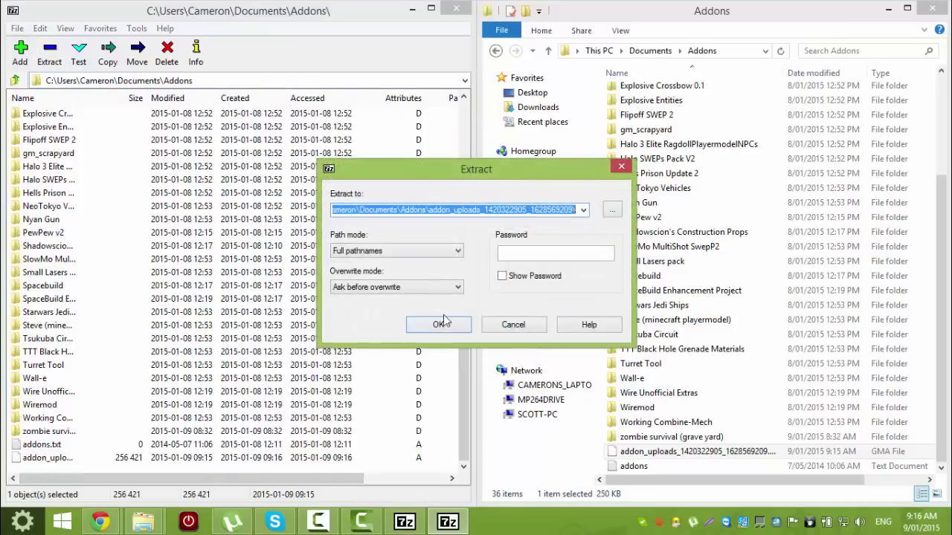
click(439, 326)
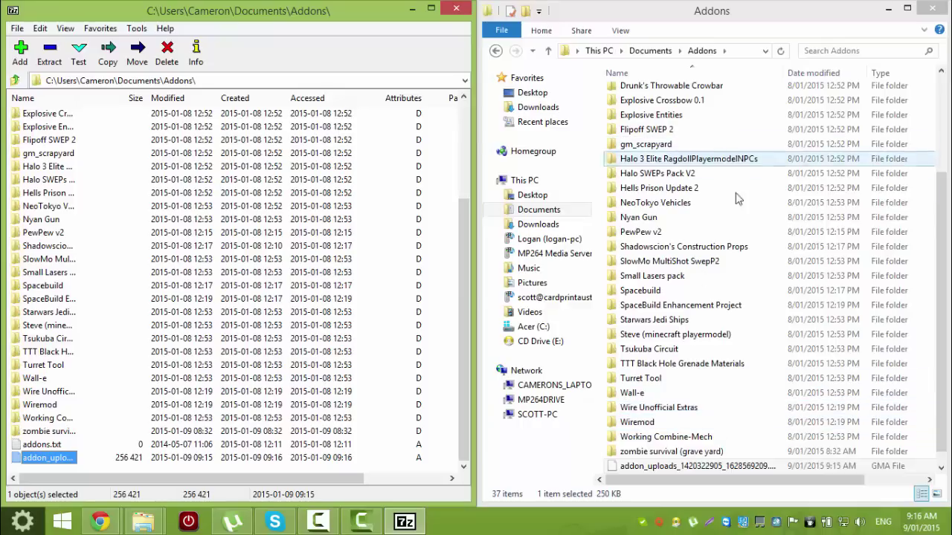
click(693, 472)
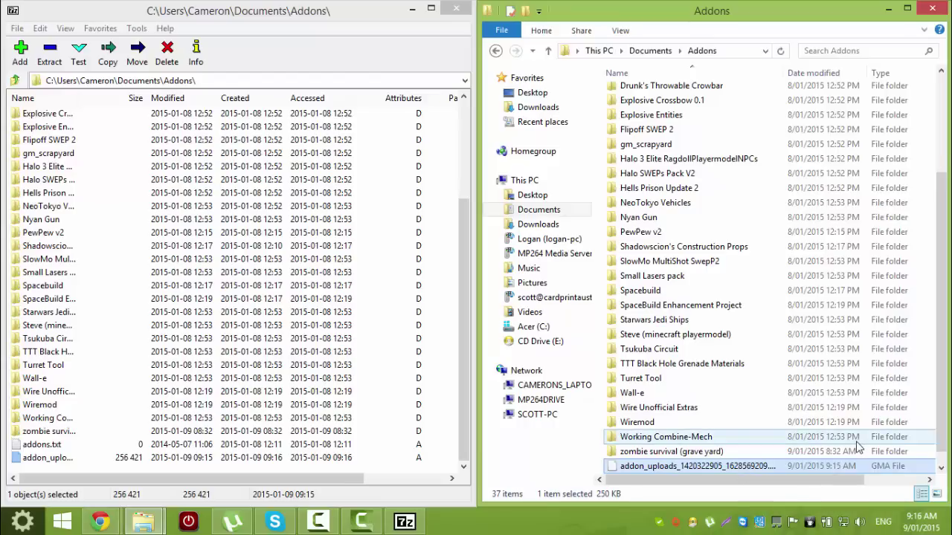
key(Delete)
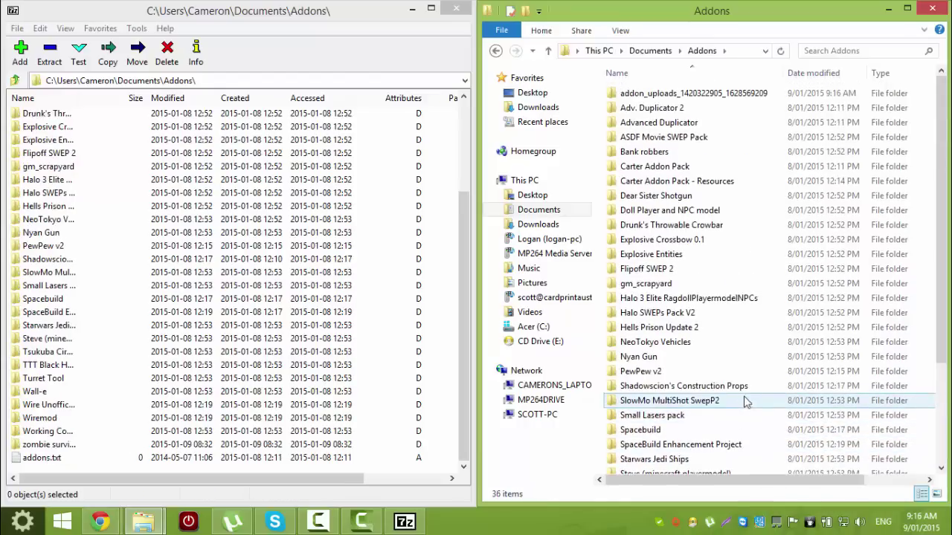
Open the extracted addon_uploads folder in File Explorer and select the file inside it
click(644, 98)
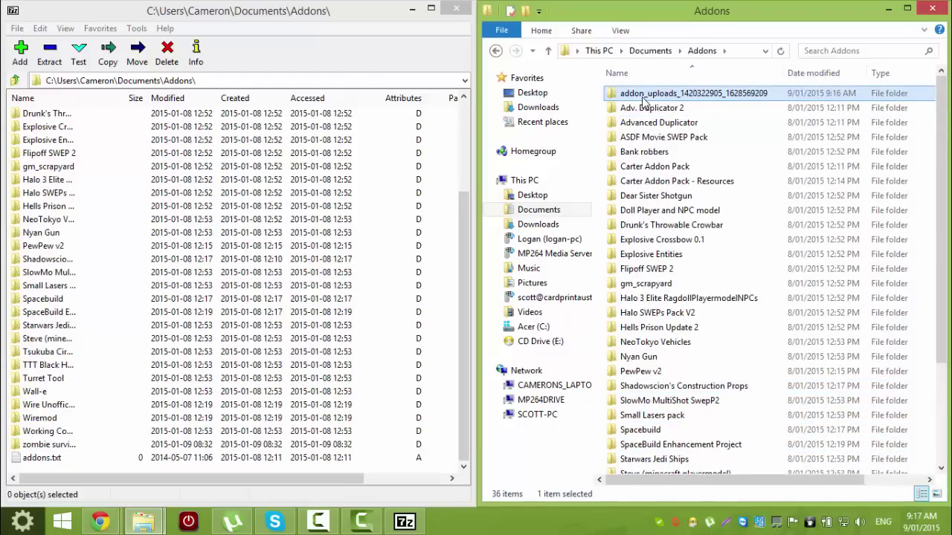
double_click(659, 98)
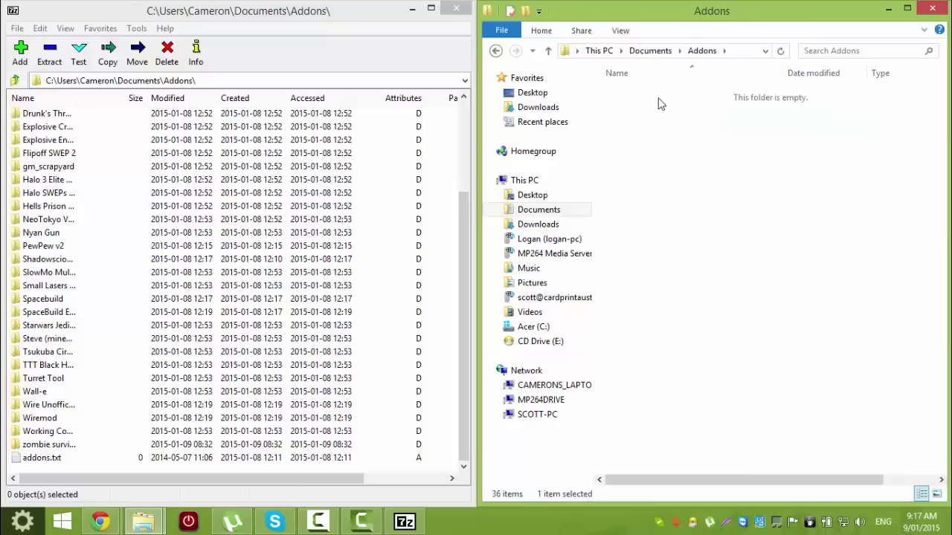
click(669, 96)
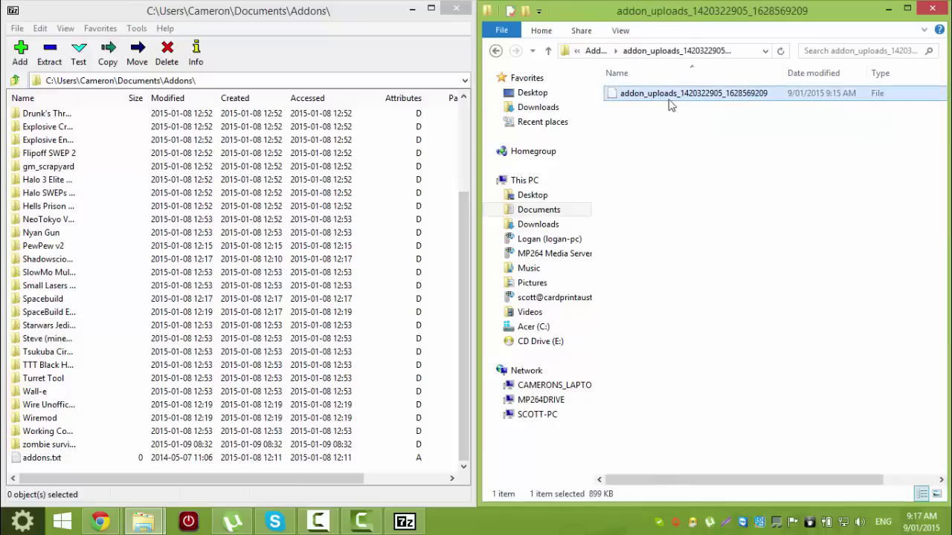
Launch GWTool from the desktop, place it beside the File Explorer window, and extract the addon_uploads file with it
key(super+d)
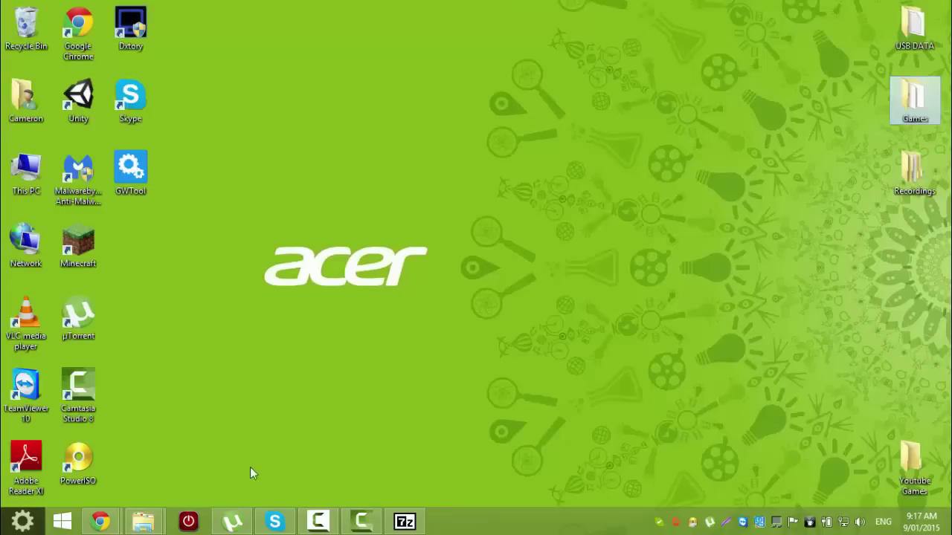
double_click(125, 172)
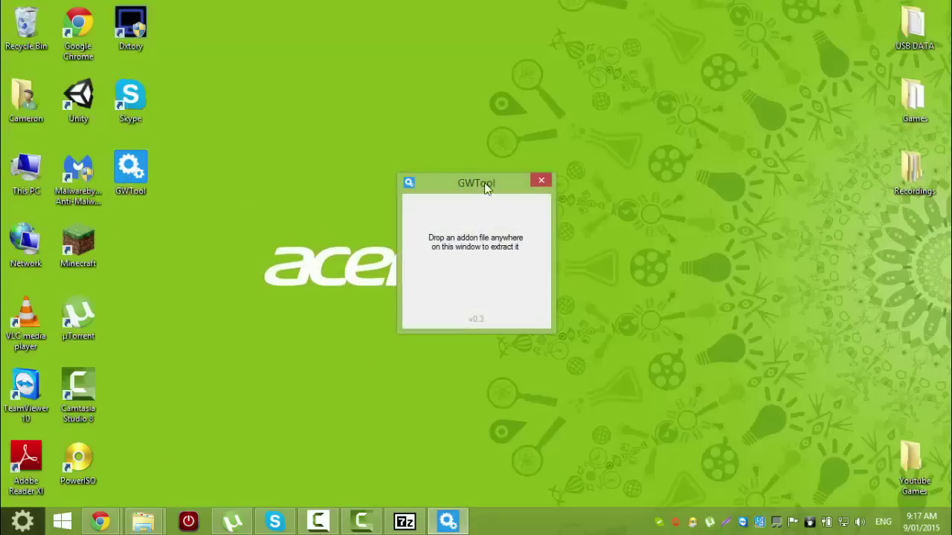
drag(485, 188, 327, 197)
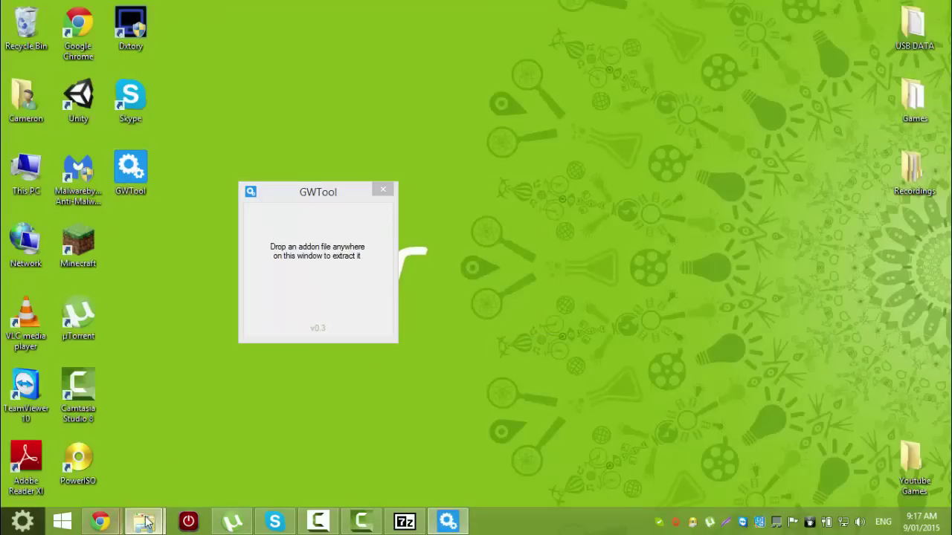
mouse_move(143, 522)
click(181, 461)
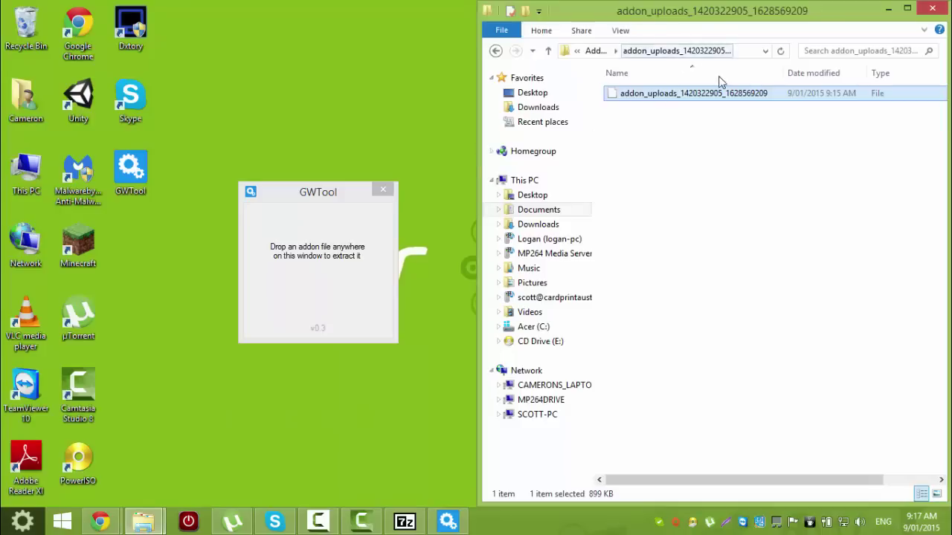
drag(675, 93, 335, 239)
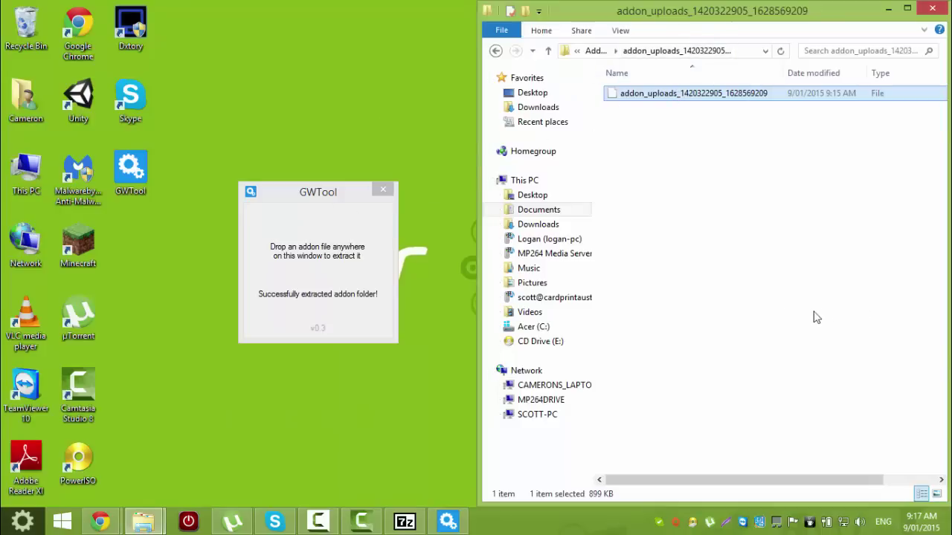
Copy the extracted Zombie Survival SWEPs folder into the Addons folder, and delete the leftover addon_uploads folder
click(646, 97)
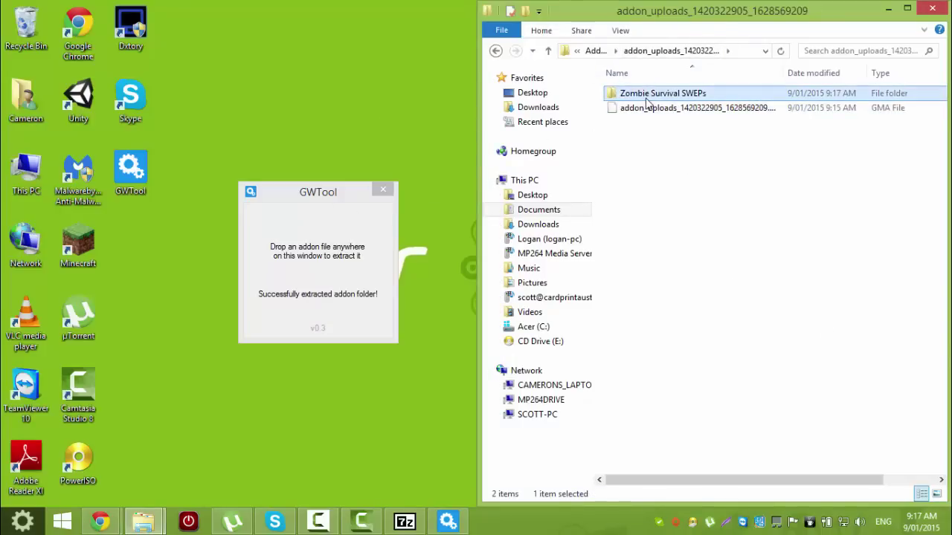
right_click(646, 92)
click(681, 325)
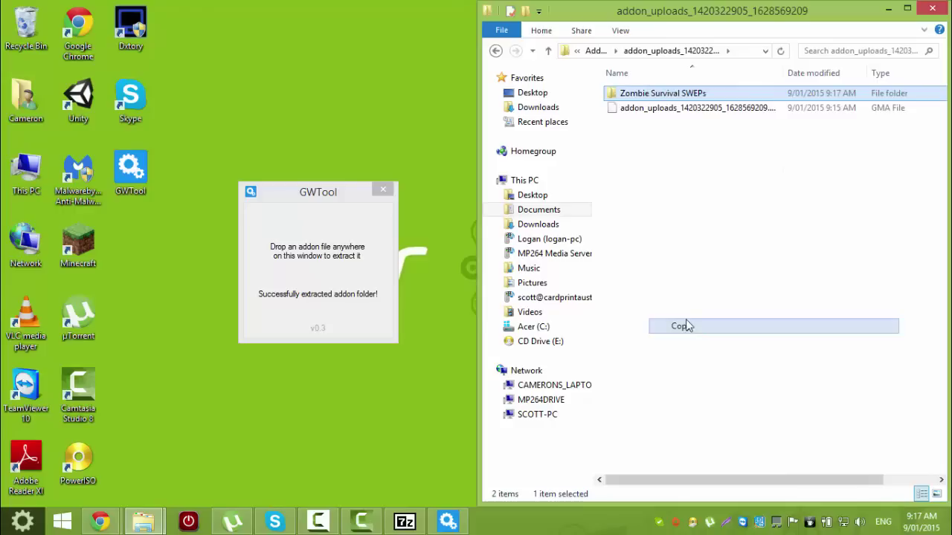
click(595, 50)
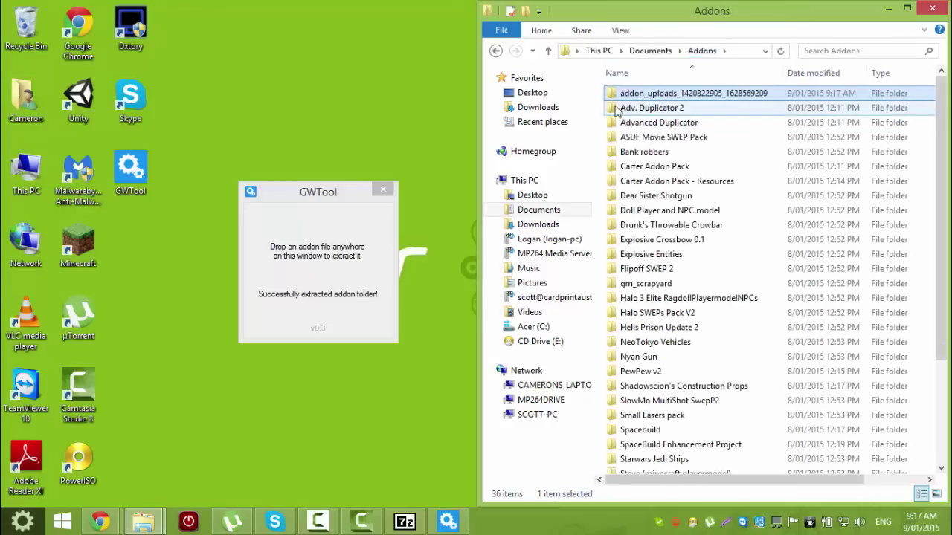
right_click(600, 108)
click(633, 205)
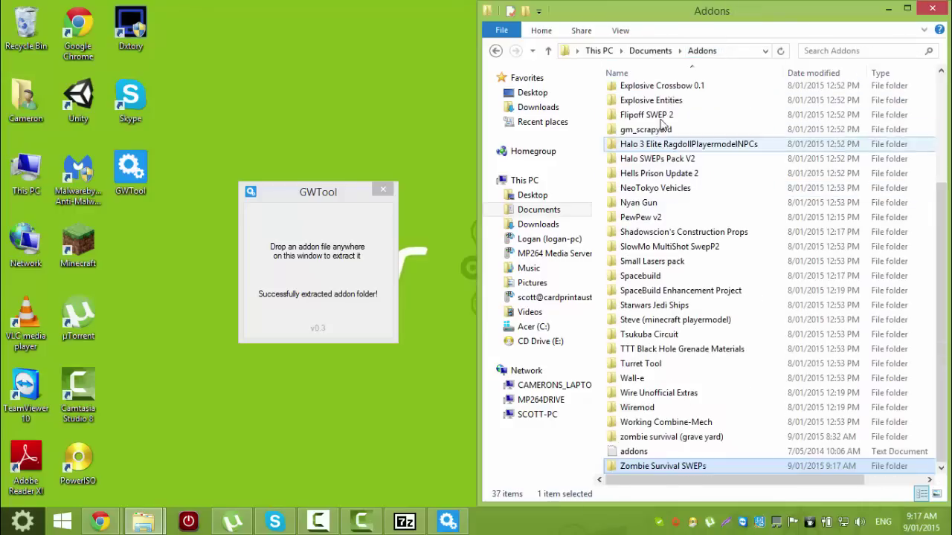
scroll(647, 149, up, 4)
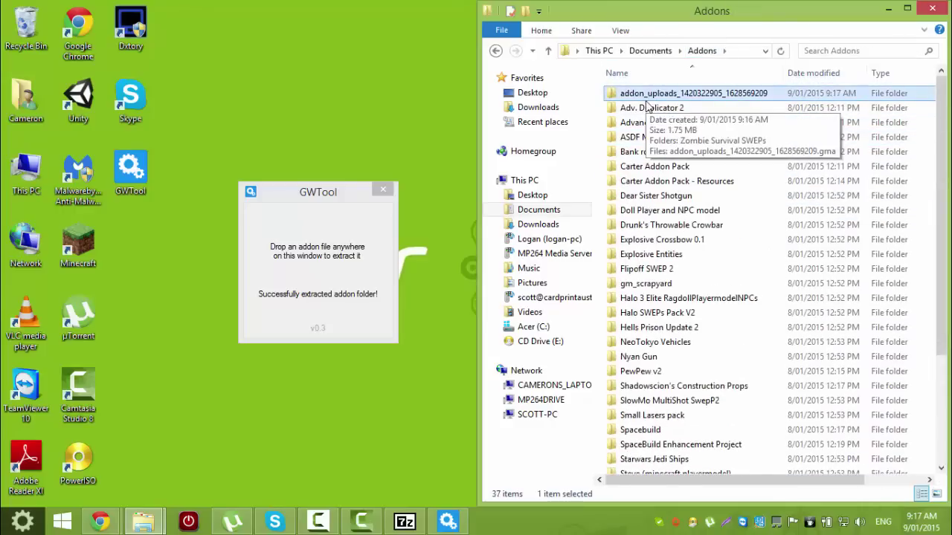
key(Delete)
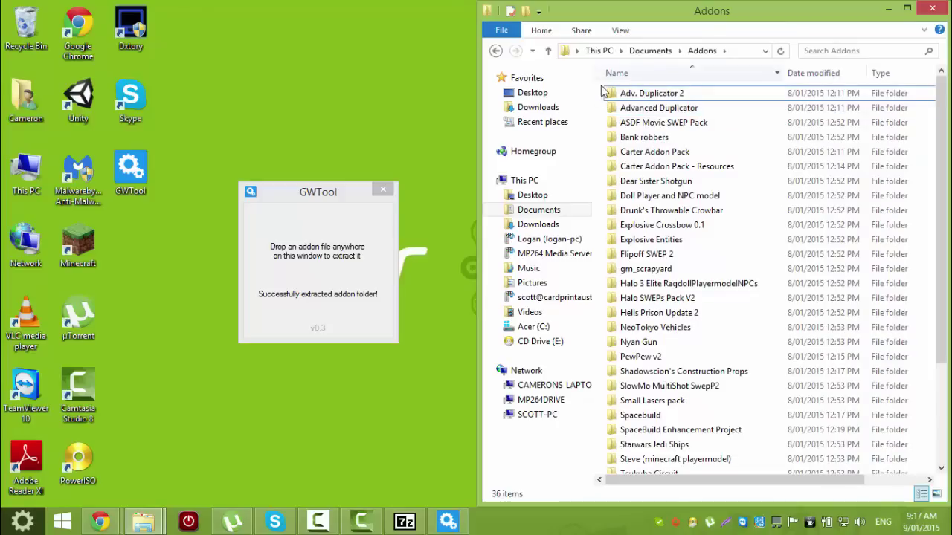
Create a new folder named Made inside the Addons folder
right_click(599, 96)
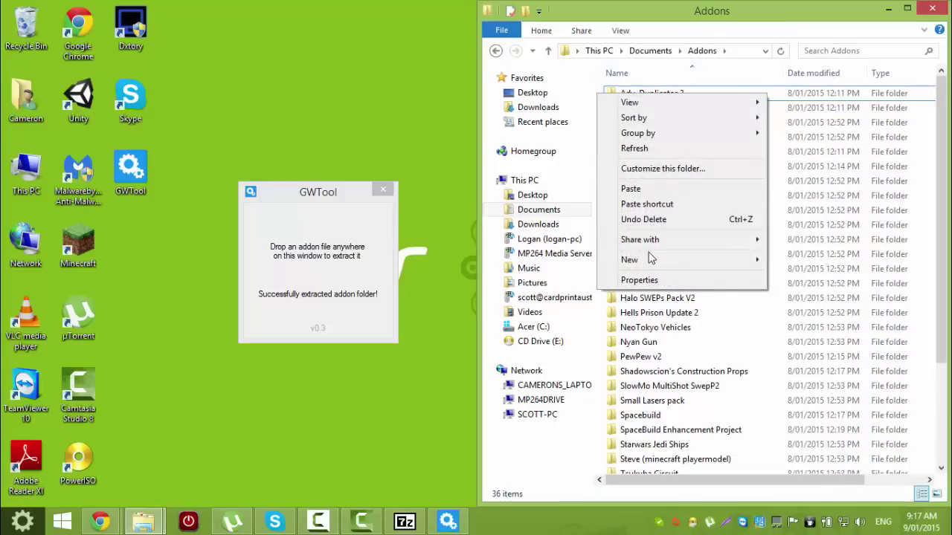
mouse_move(648, 259)
click(790, 261)
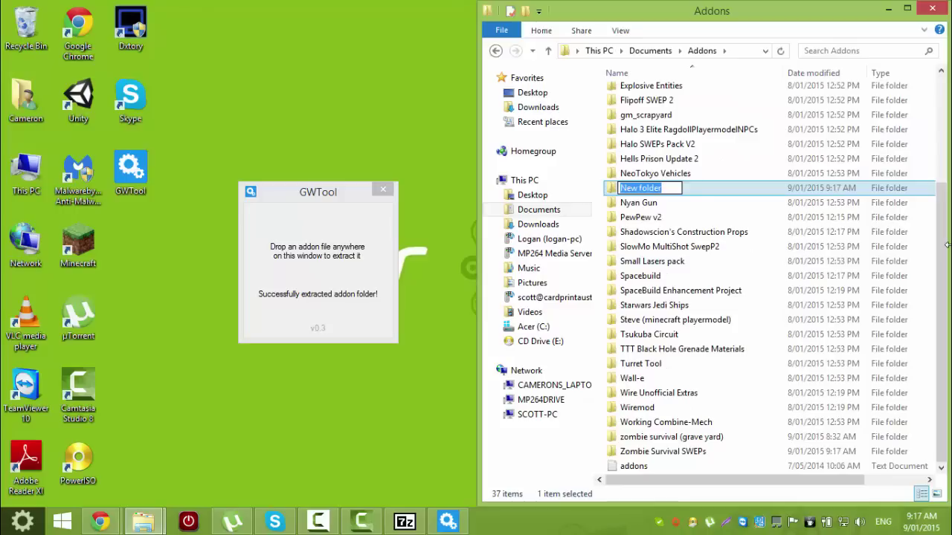
text(Made)
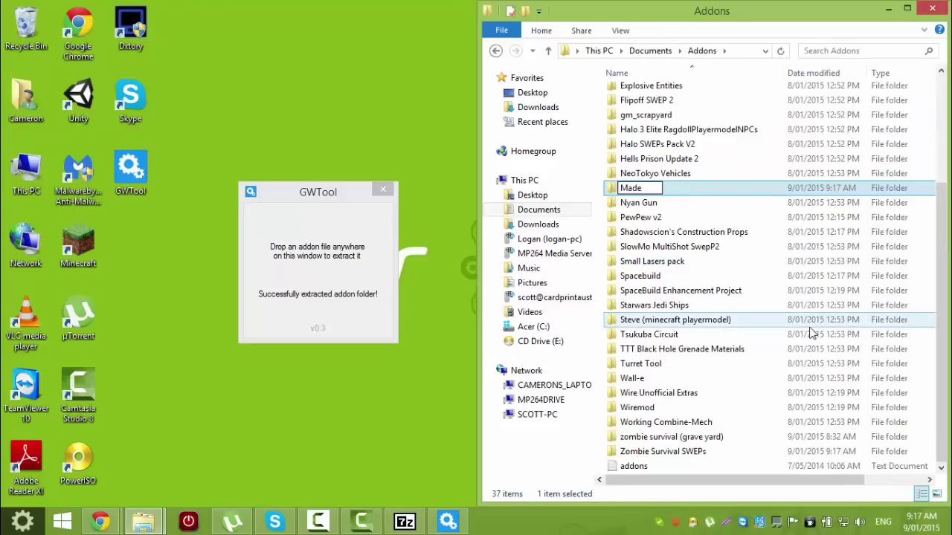
key(Return)
Move every other item in Addons into the Made folder, and open Made to check its contents
drag(681, 172, 630, 165)
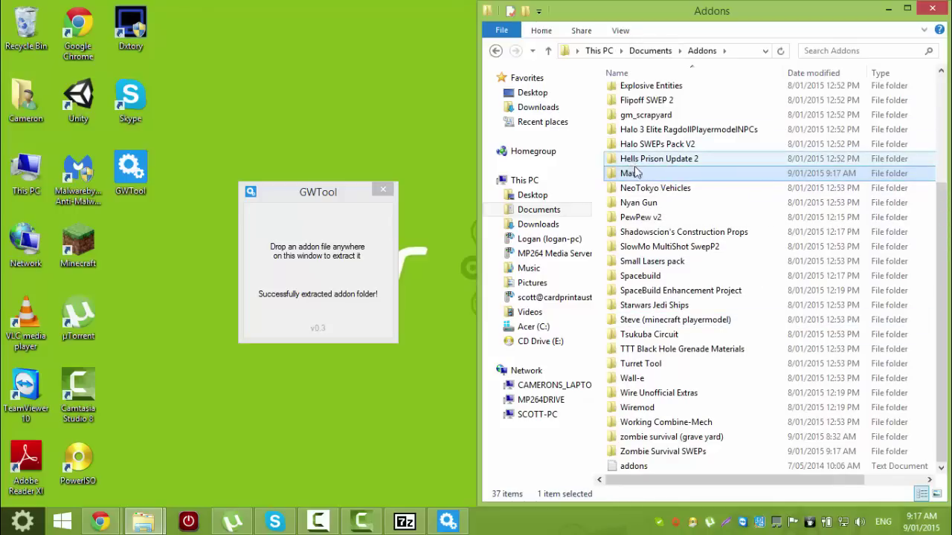
key(ctrl+a)
ctrl+click(646, 173)
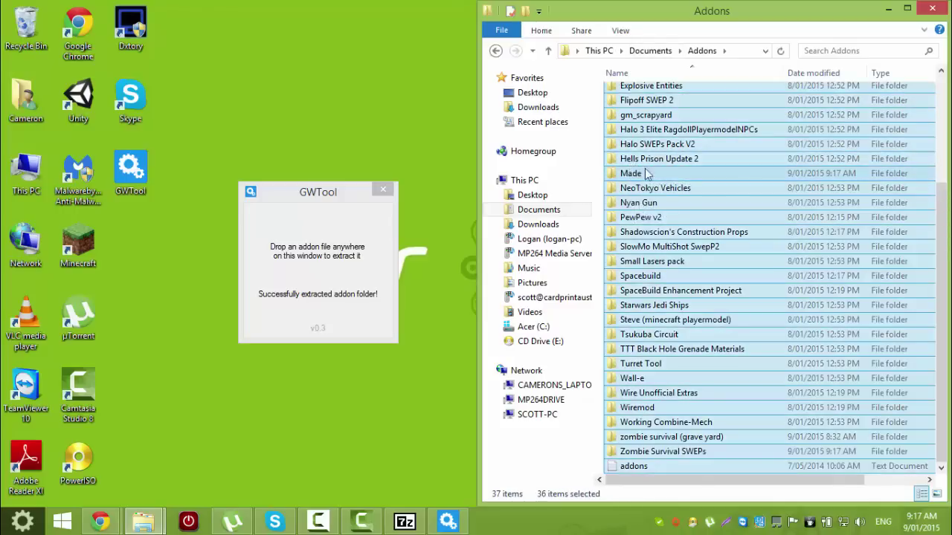
drag(647, 156, 644, 176)
double_click(631, 95)
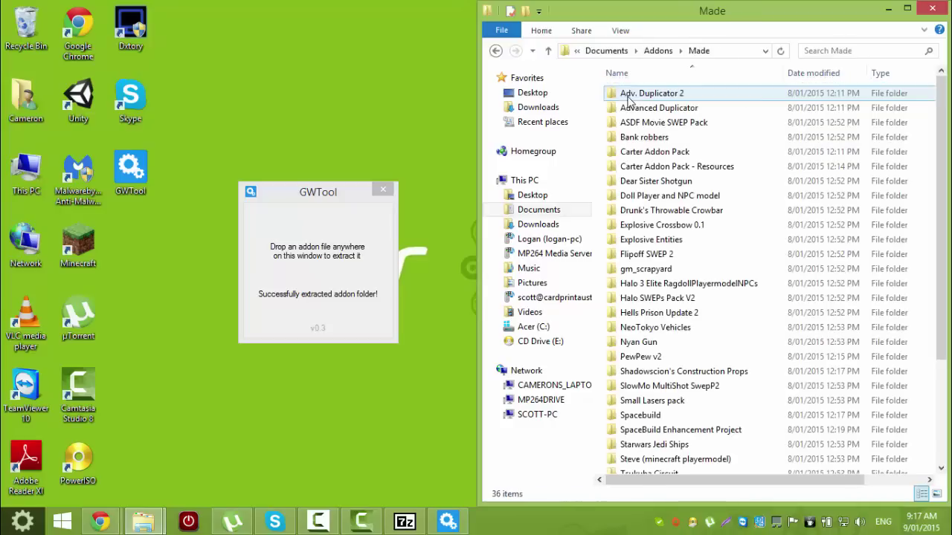
scroll(647, 148, down, 3)
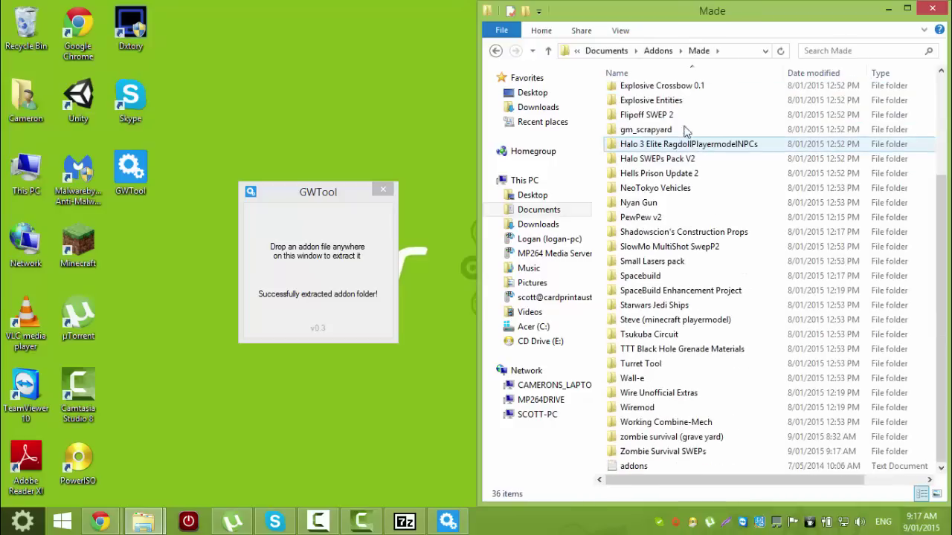
Return to the Addons folder, create a new folder named Making, and open it
click(658, 51)
right_click(666, 199)
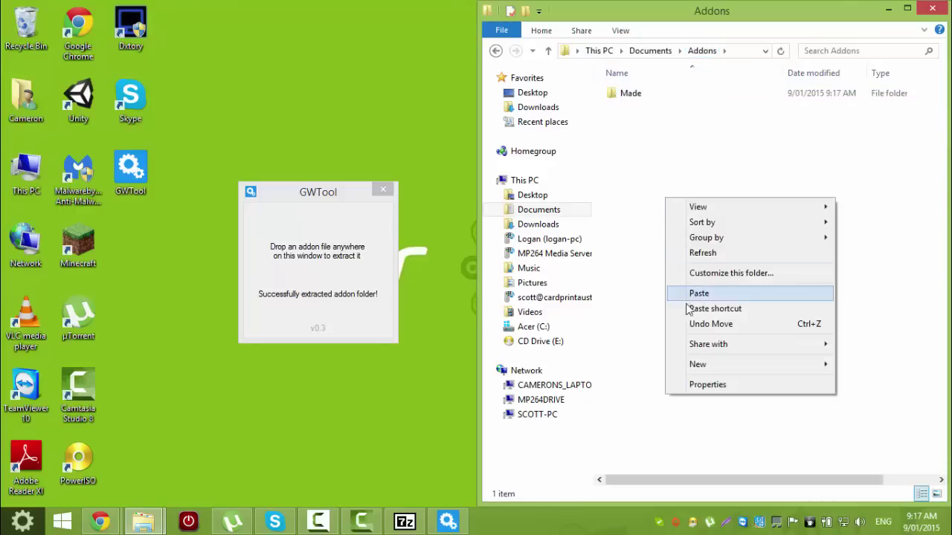
mouse_move(712, 365)
click(543, 175)
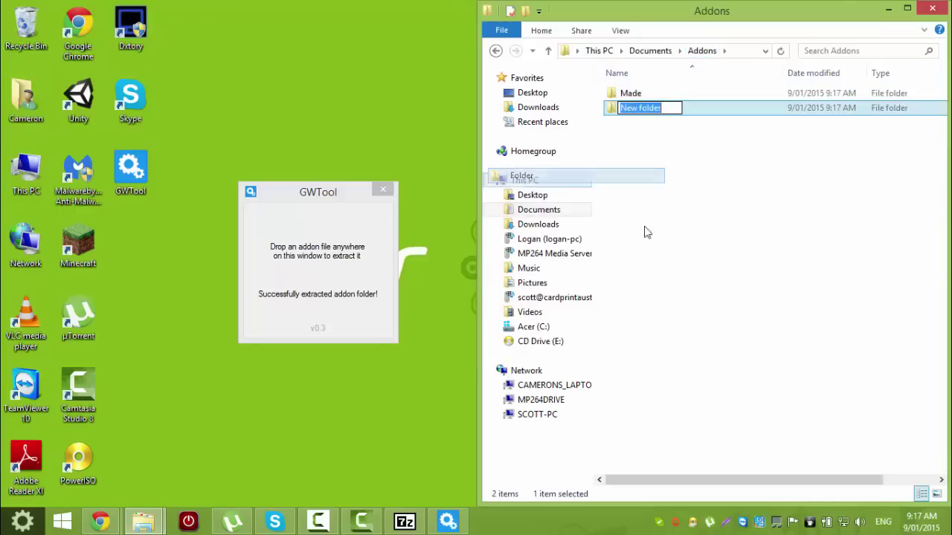
text(Making)
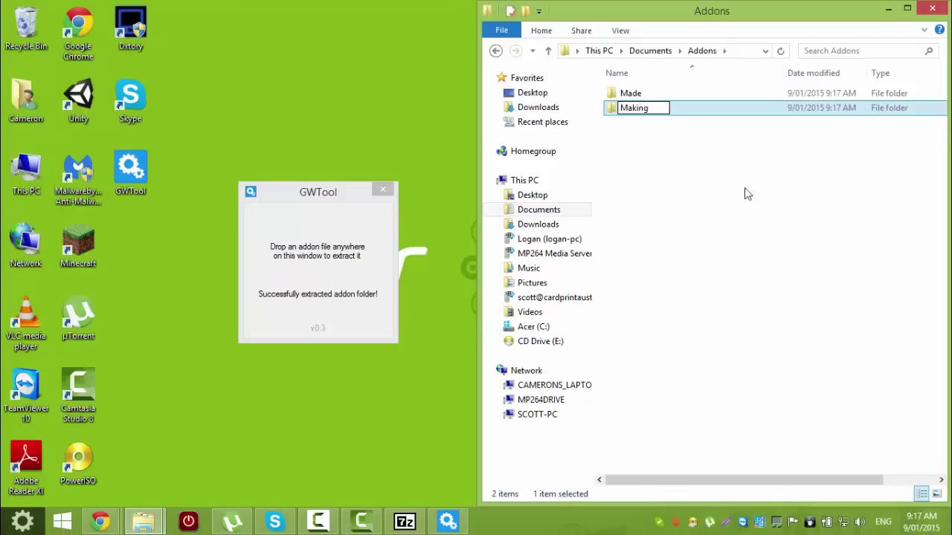
key(Return)
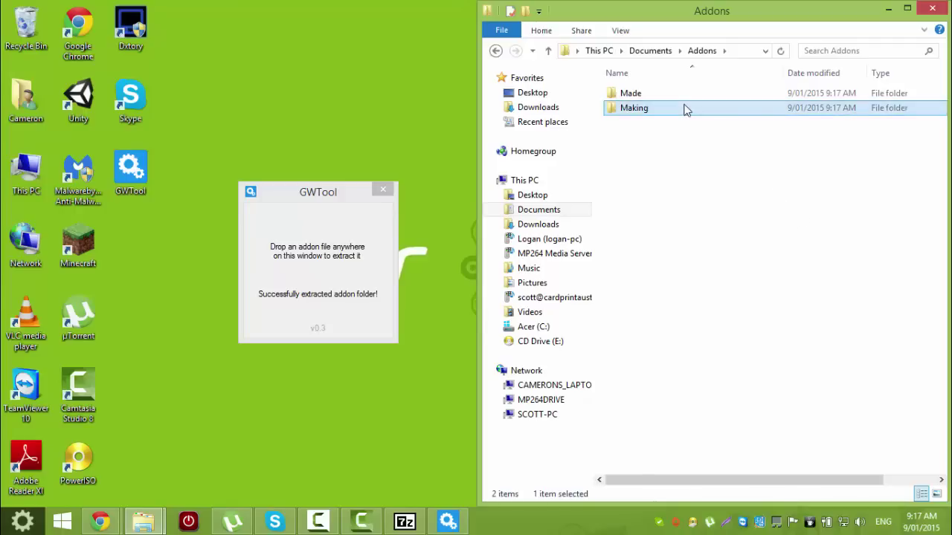
double_click(684, 109)
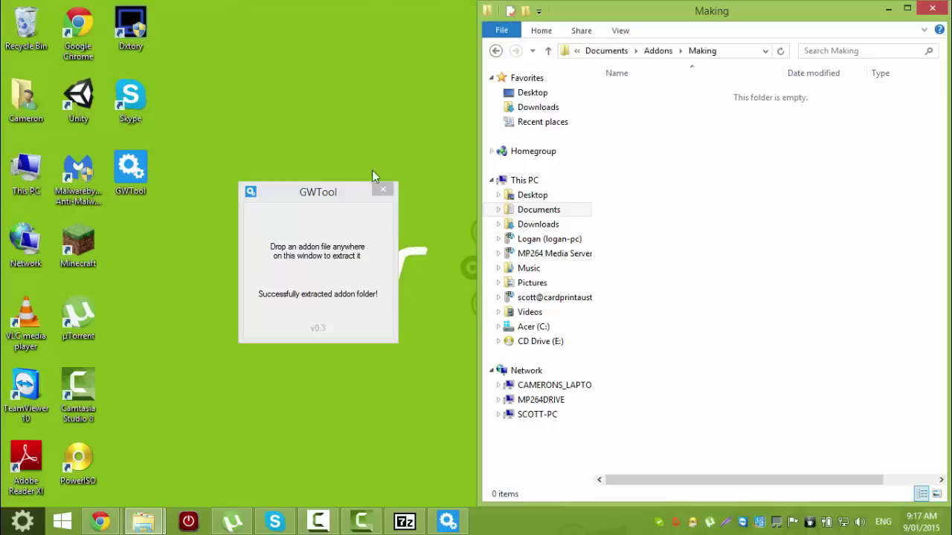
Switch to Chrome, return to the Garry's Mod Workshop weapon listing, and open the Black Ops Hs-10 addon page
click(100, 522)
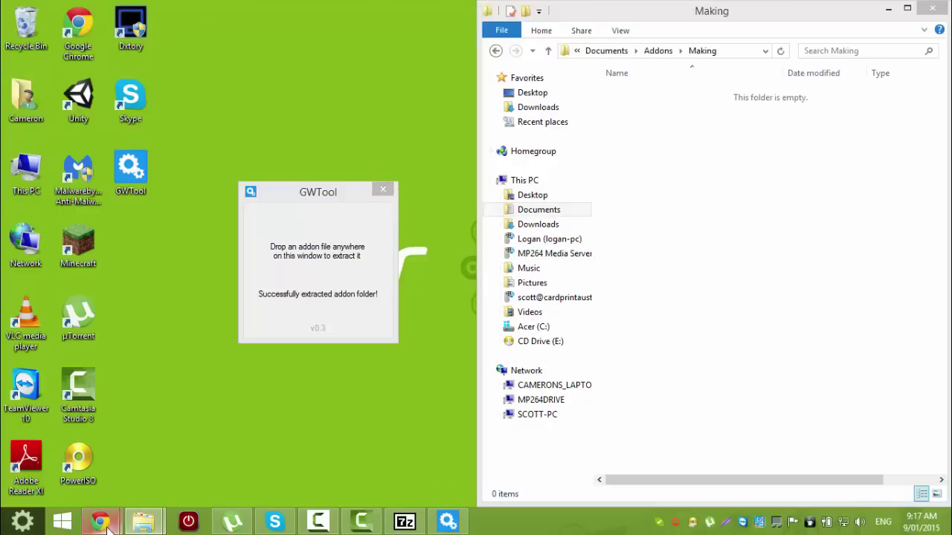
click(120, 454)
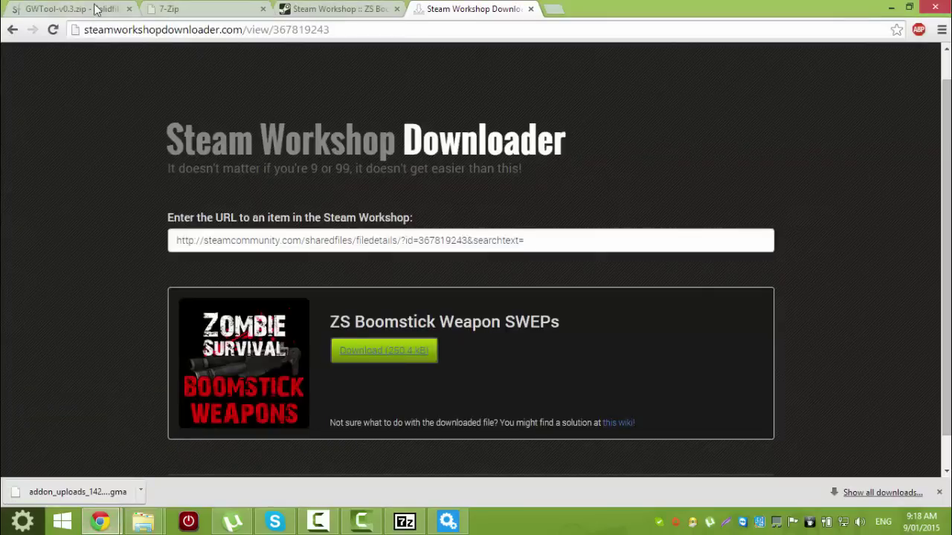
click(359, 17)
scroll(395, 112, down, 5)
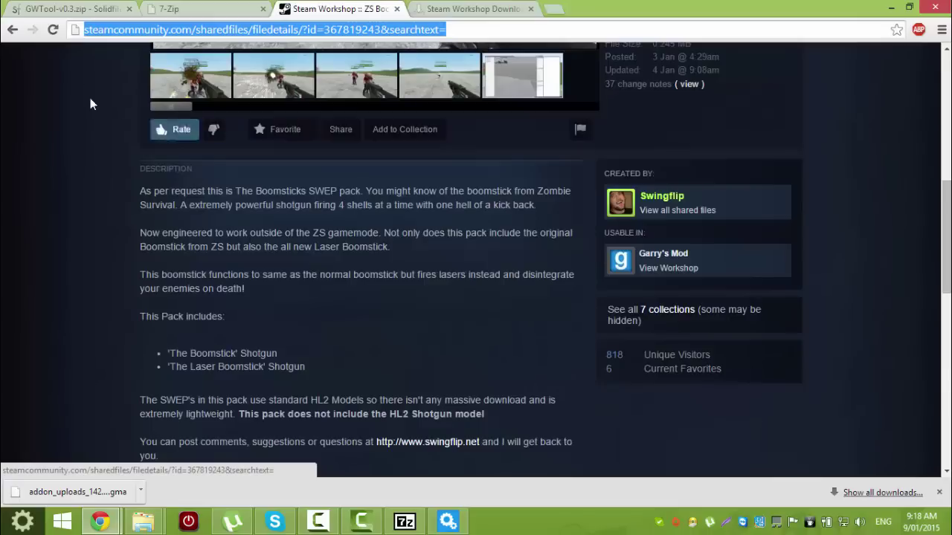
click(13, 30)
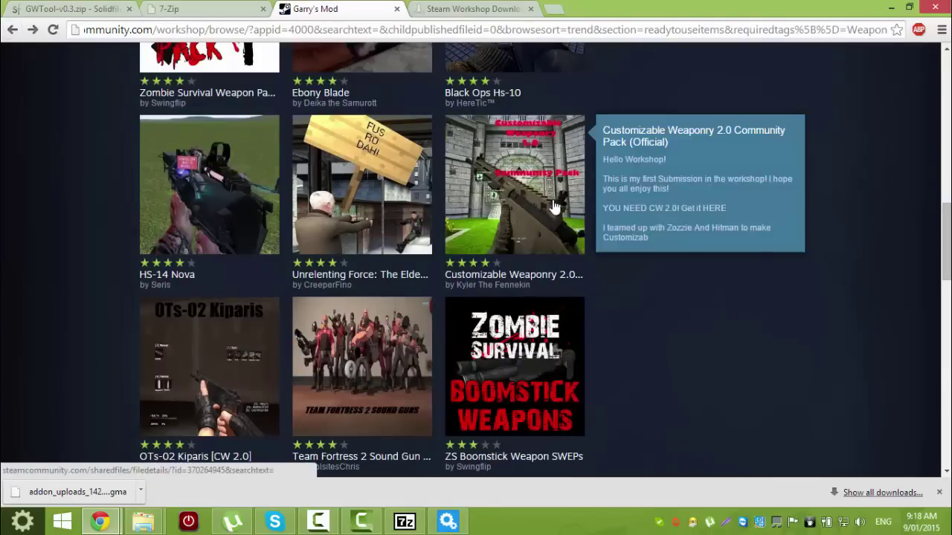
scroll(739, 273, up, 3)
mouse_move(572, 268)
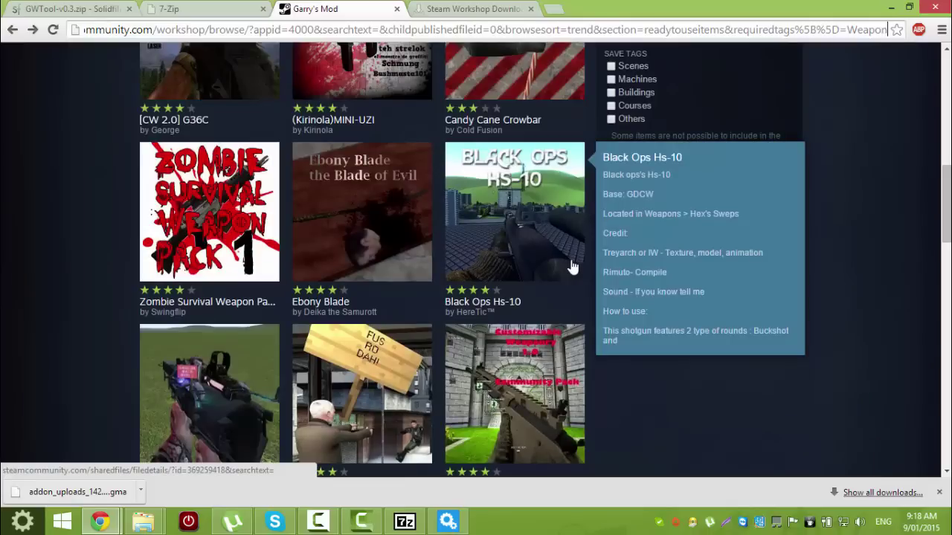
click(550, 257)
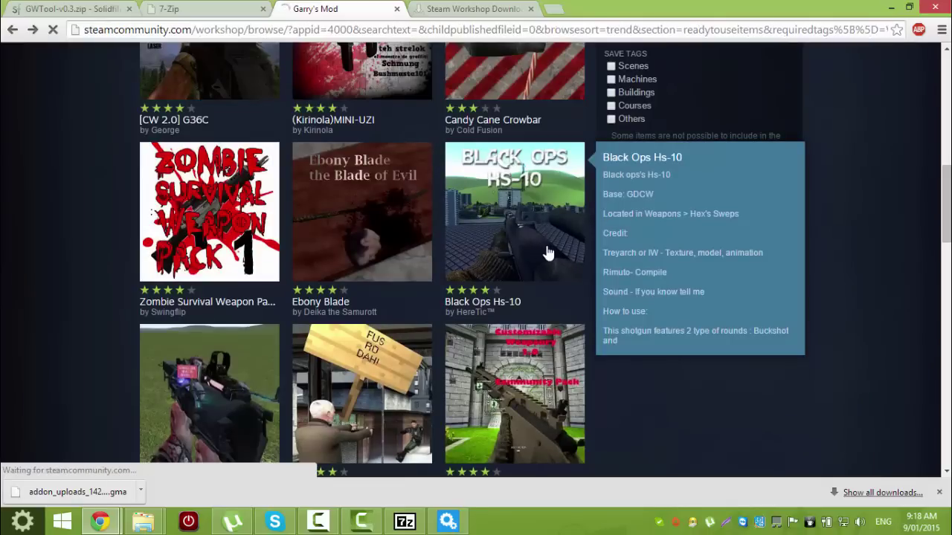
Look through the Black Ops Hs-10 description, and copy the page's web address
scroll(439, 281, down, 4)
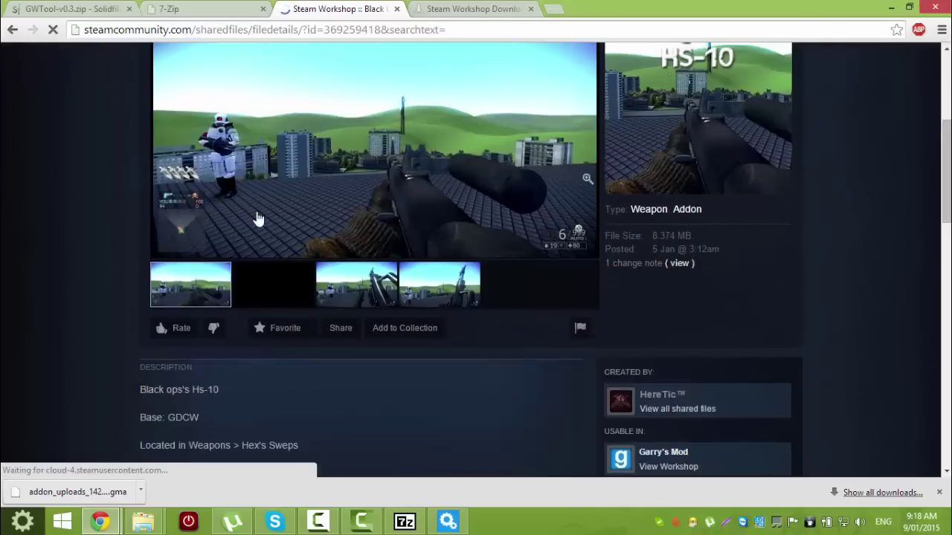
scroll(435, 277, down, 4)
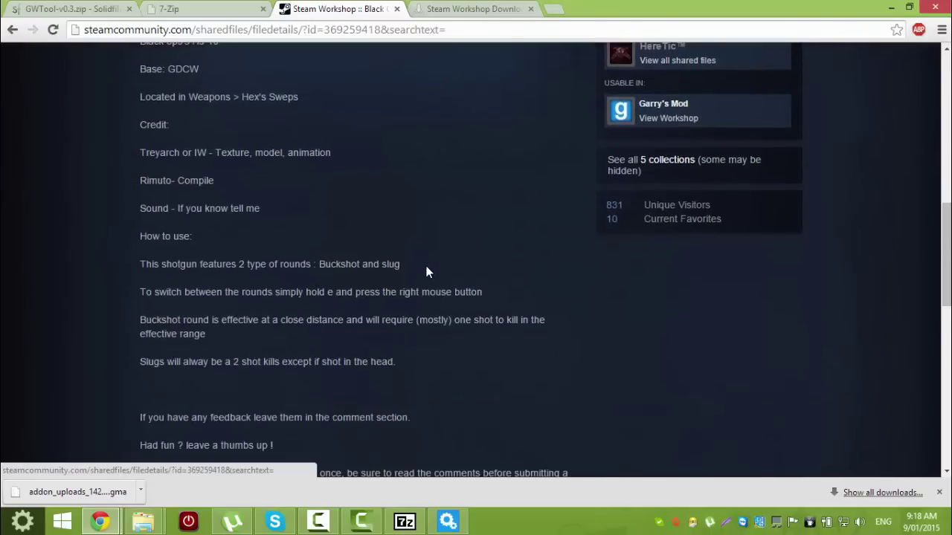
scroll(426, 268, down, 3)
scroll(431, 274, up, 8)
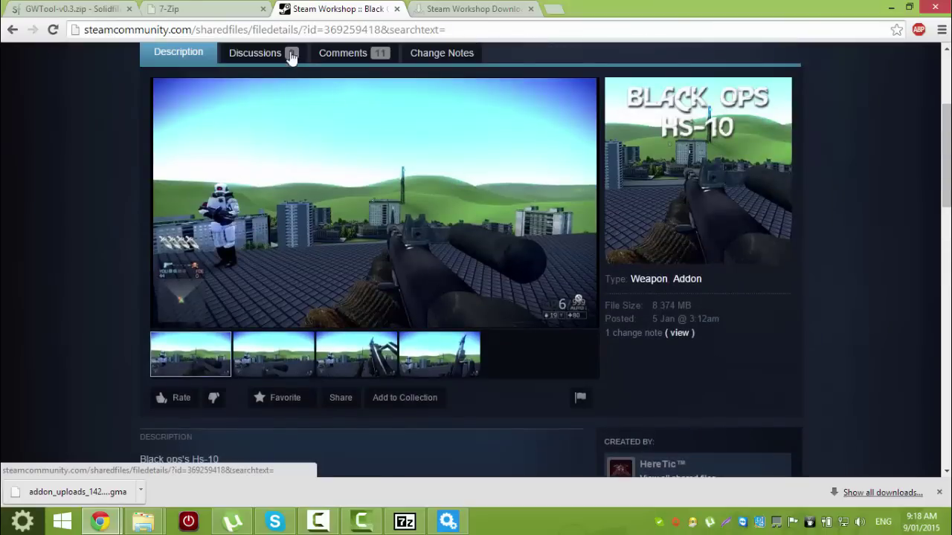
right_click(279, 29)
click(311, 81)
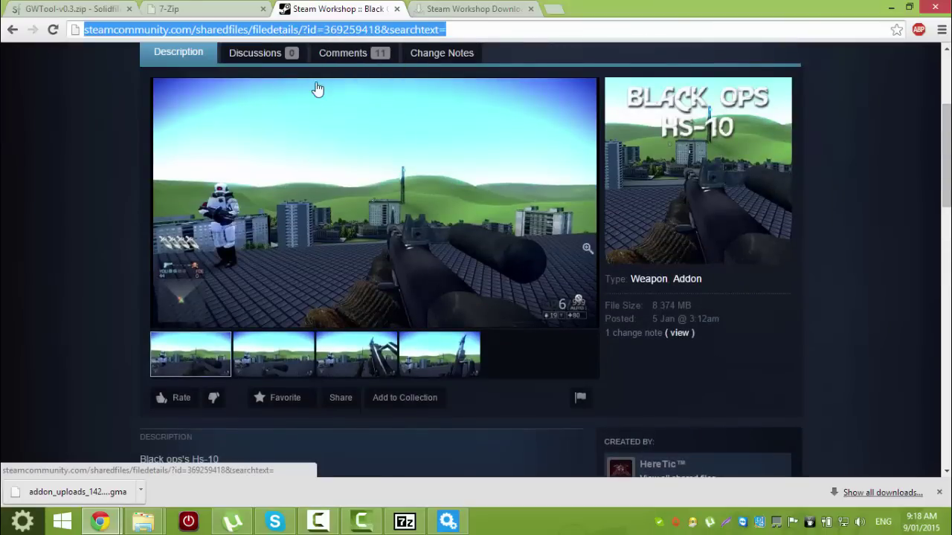
Replace the item URL in Steam Workshop Downloader with the copied Black Ops Hs-10 address, and download the addon
click(459, 11)
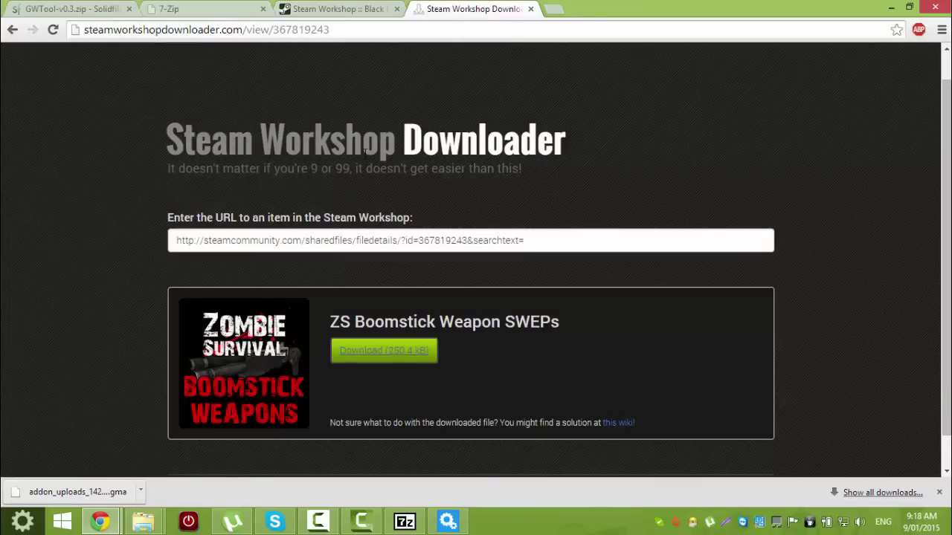
click(351, 9)
click(443, 10)
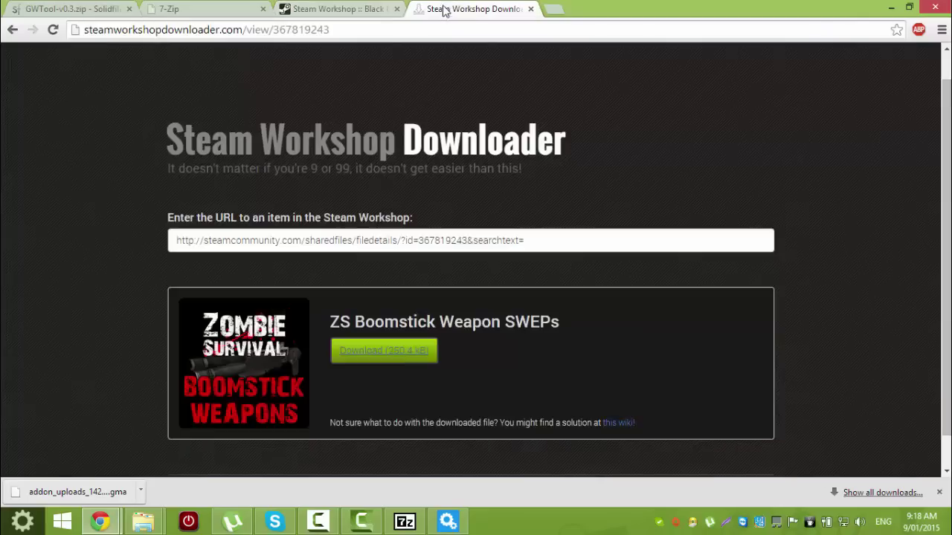
right_click(543, 242)
click(530, 244)
drag(530, 240, 175, 240)
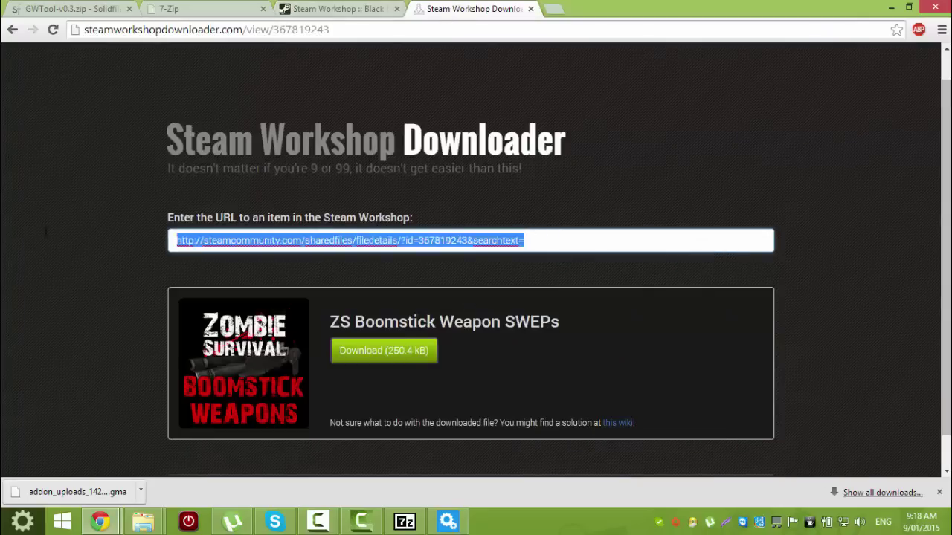
right_click(302, 241)
click(378, 322)
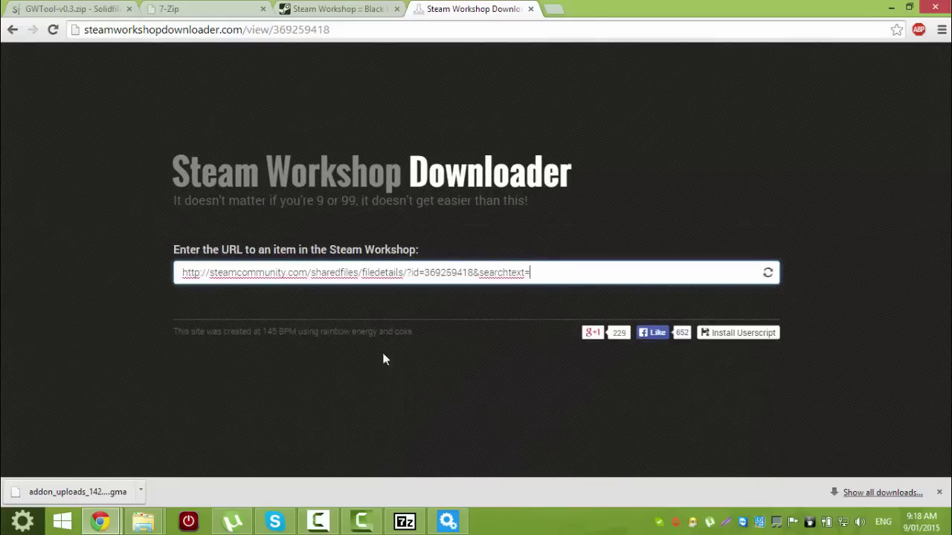
scroll(409, 296, down, 1)
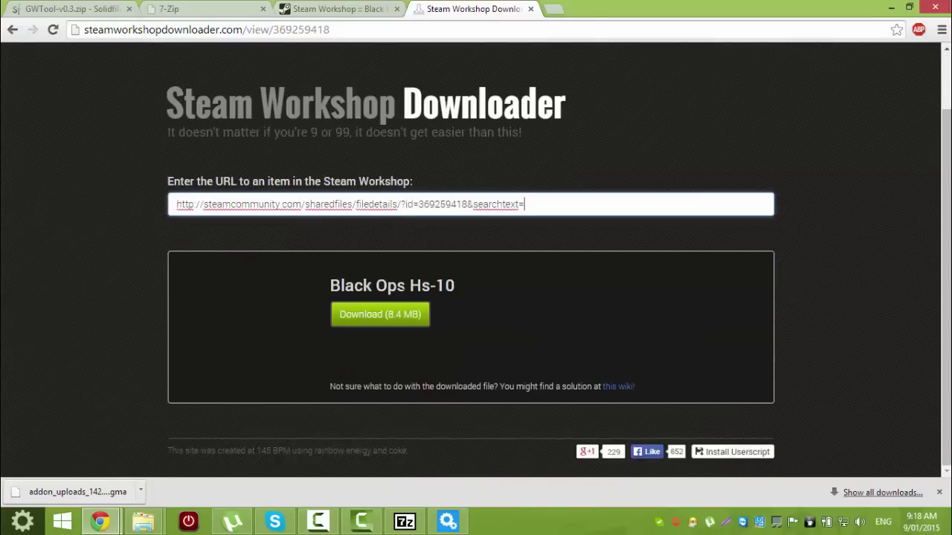
click(371, 327)
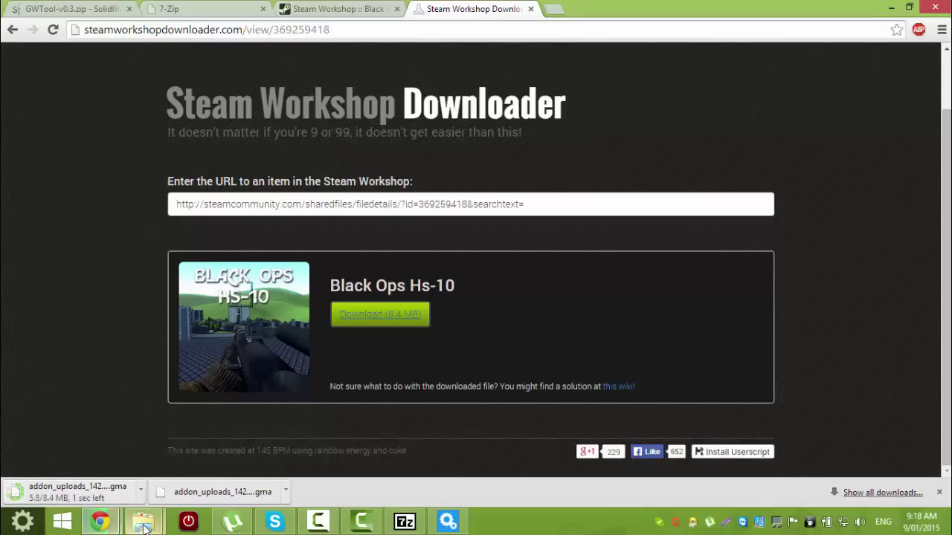
Bring up the Making folder in File Explorer, and put the downloaded Black Ops Hs-10 GMA file into it
mouse_move(119, 517)
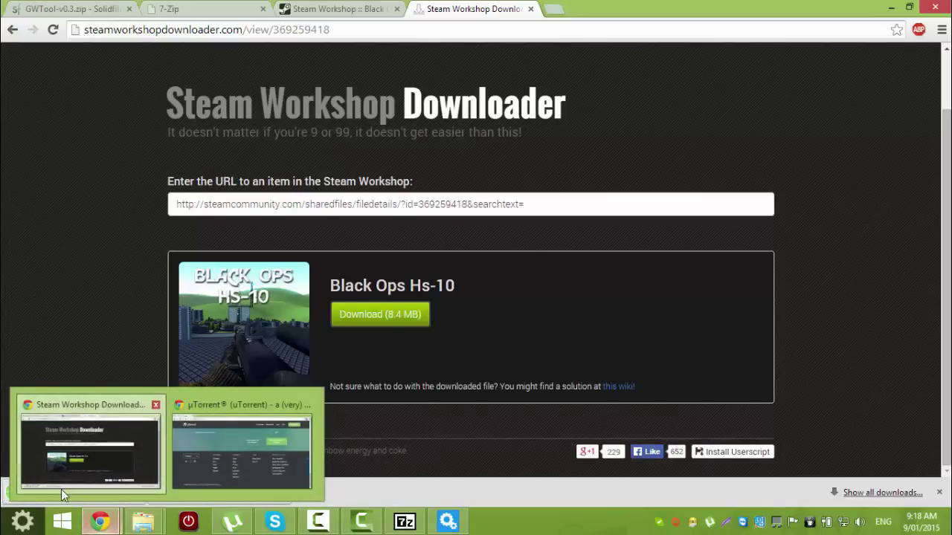
mouse_move(187, 397)
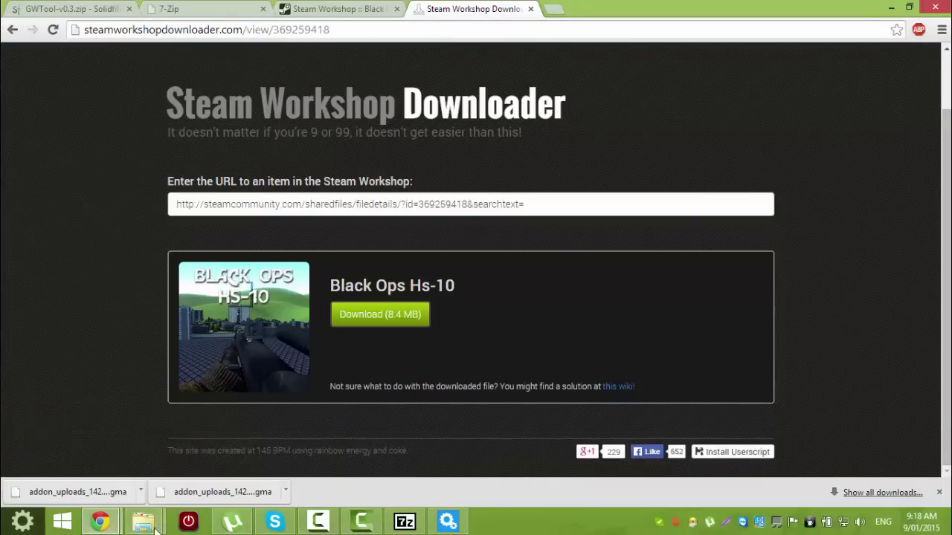
click(214, 459)
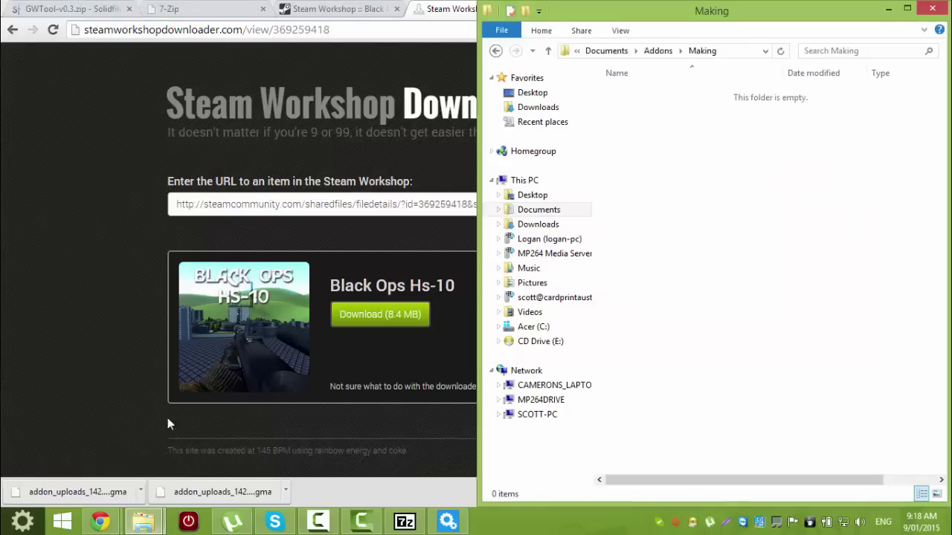
drag(78, 492, 871, 234)
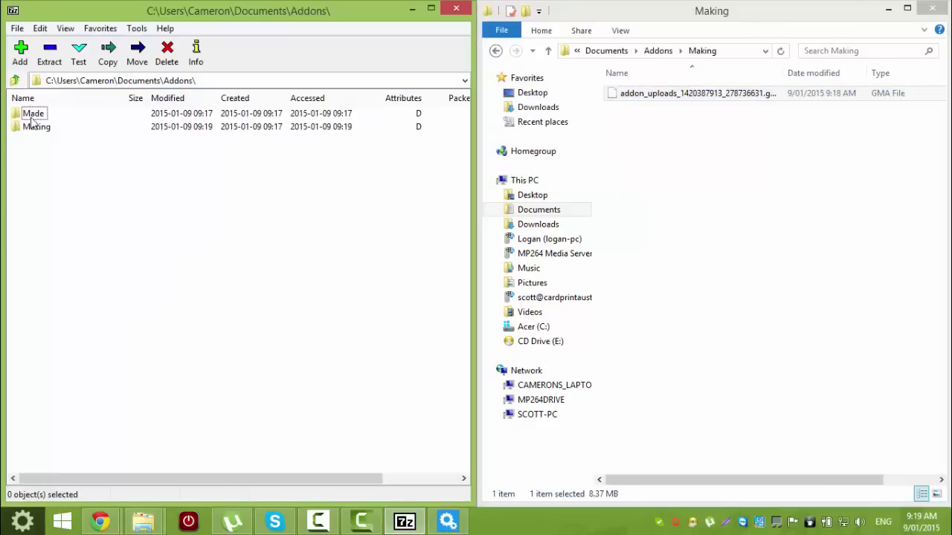
Extract the GMA file in the Making folder with 7-Zip, and close 7-Zip
click(34, 127)
double_click(35, 128)
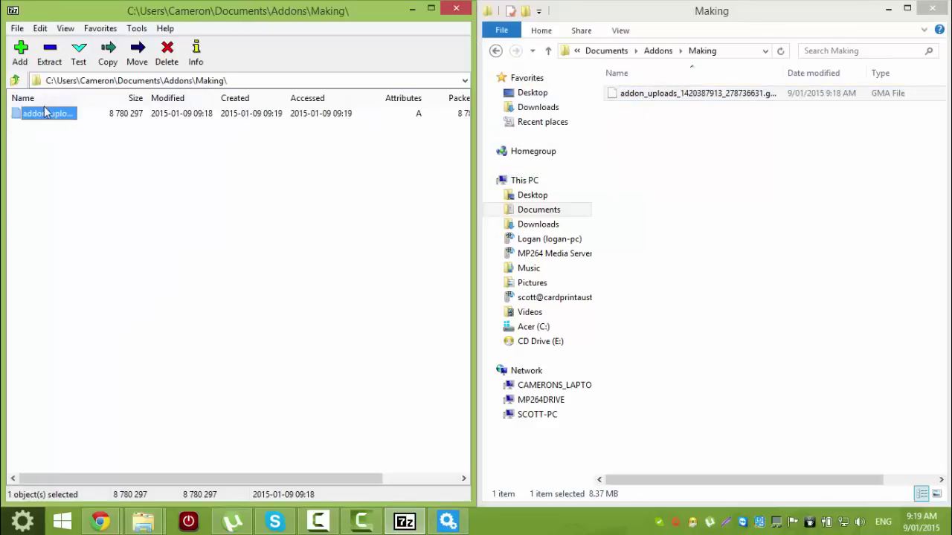
click(49, 52)
click(468, 324)
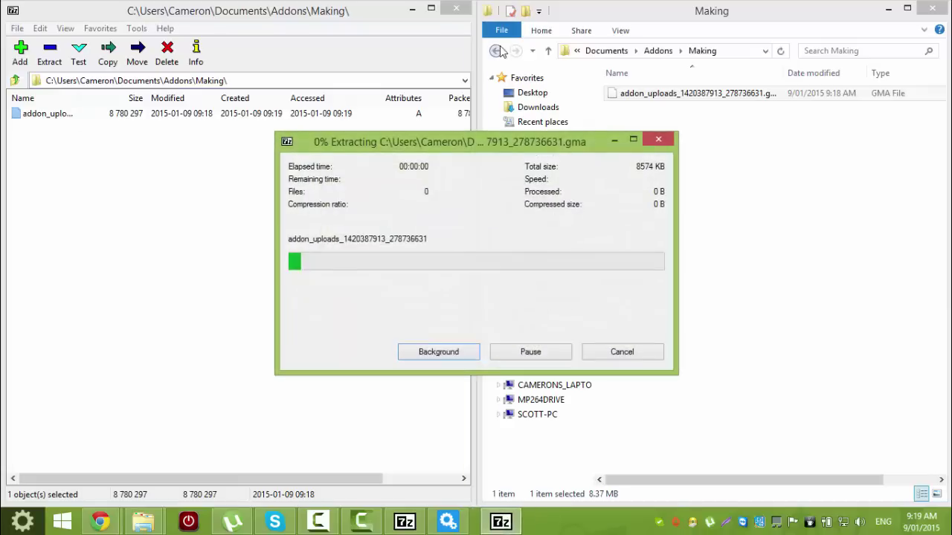
click(457, 9)
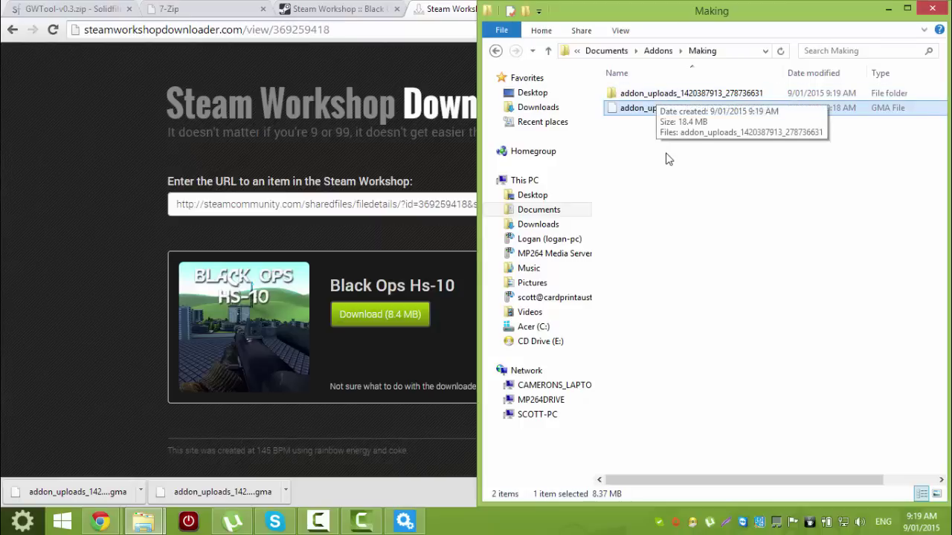
Examine the GMA file in the Making folder and the contents of the extracted addon_uploads folder beside it
click(648, 92)
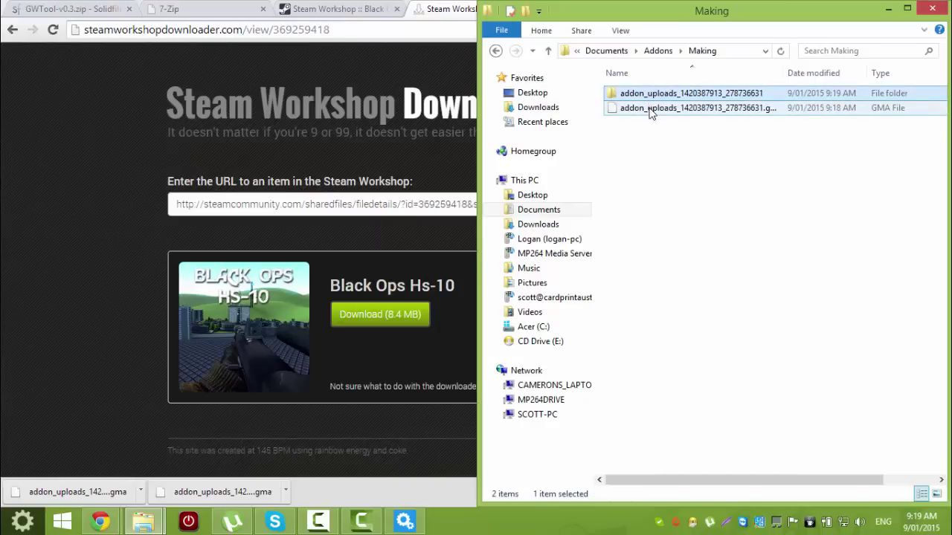
click(650, 109)
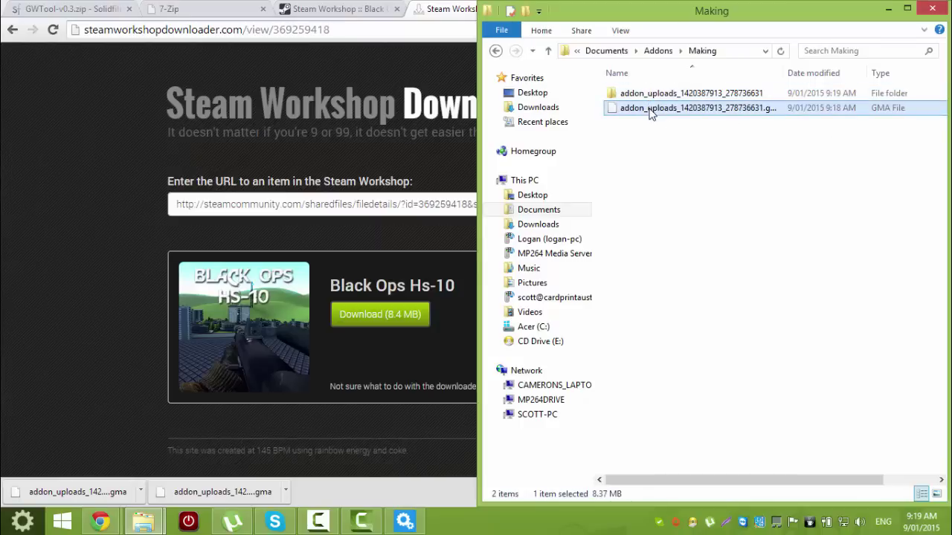
click(666, 52)
key(alt+Left)
right_click(639, 109)
double_click(631, 95)
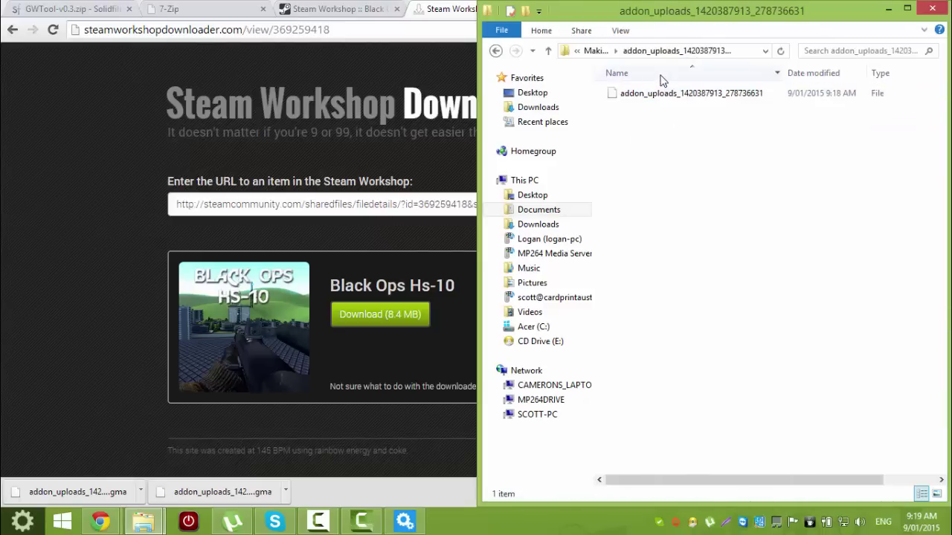
click(596, 52)
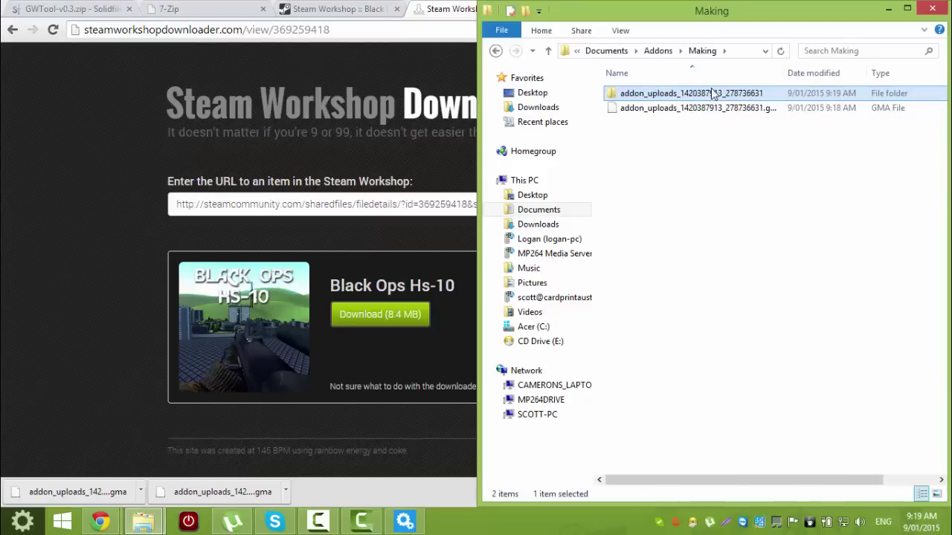
double_click(710, 95)
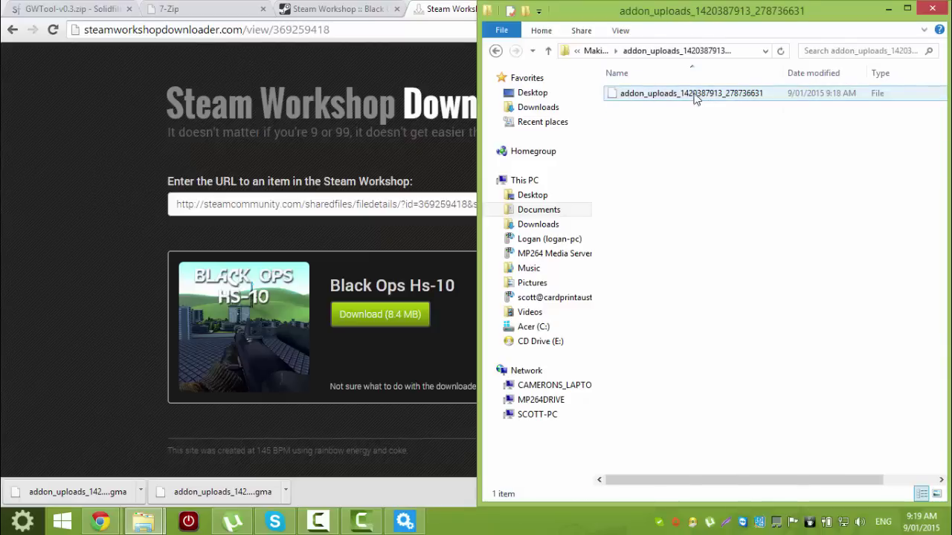
click(596, 51)
click(688, 109)
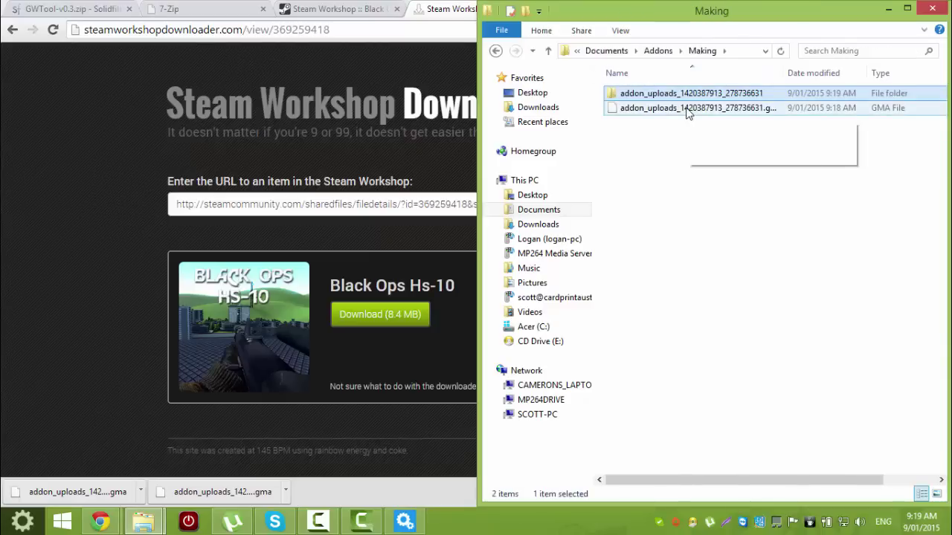
Bring up GWTool and try to extract the GMA file from the Making folder directly with it
click(669, 153)
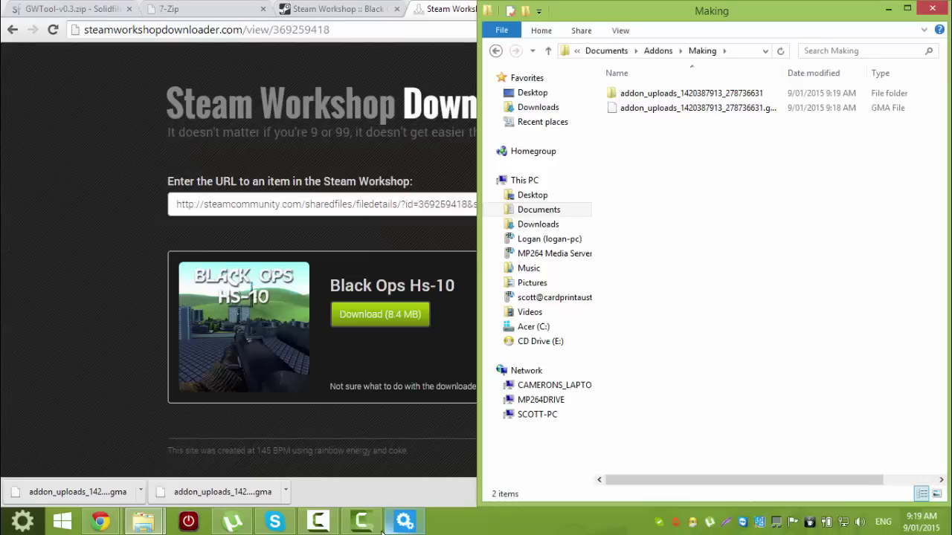
click(405, 525)
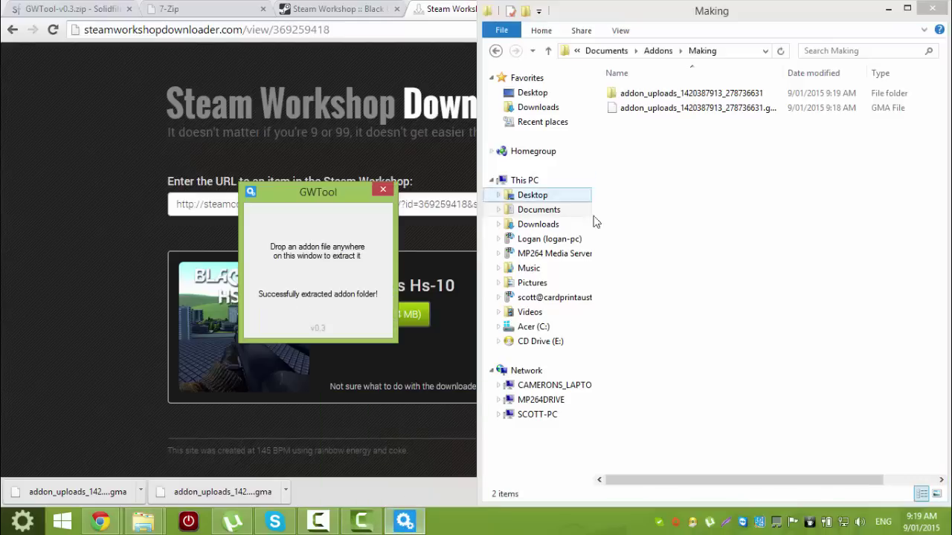
drag(643, 108, 354, 266)
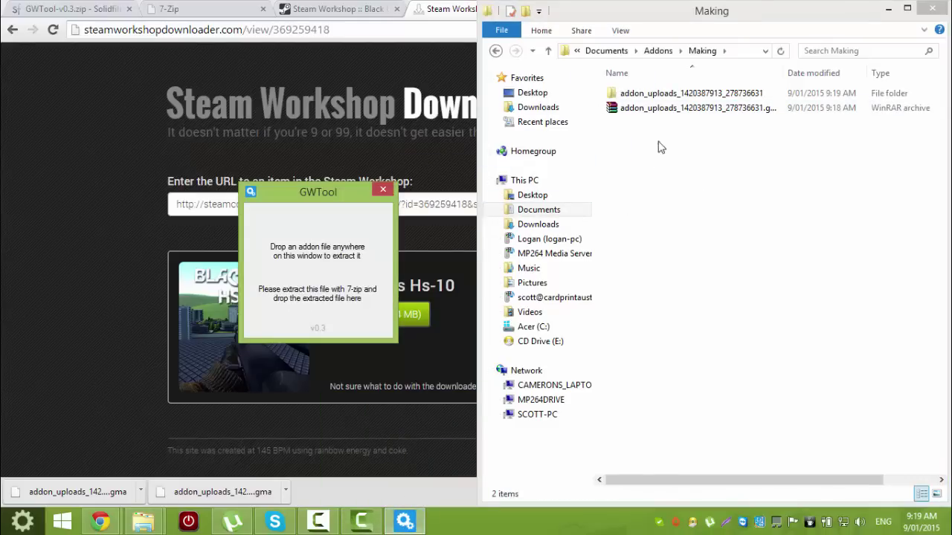
Extract the unpacked file inside the addon_uploads folder with GWTool, and return to the Making folder
double_click(655, 94)
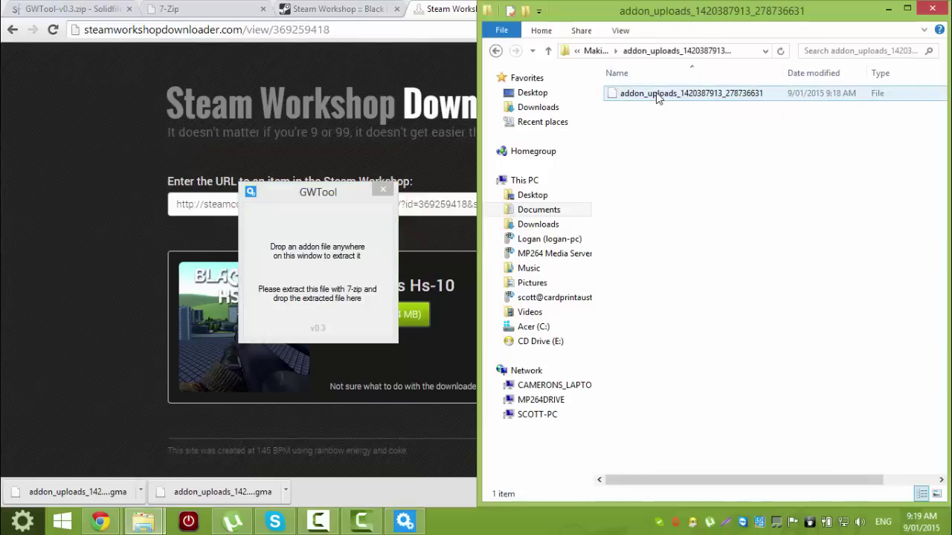
drag(656, 95, 352, 295)
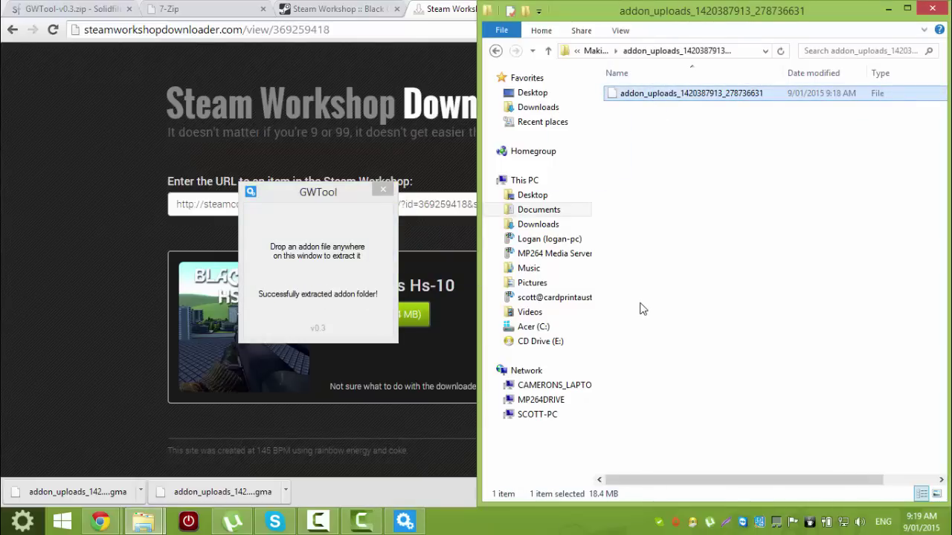
click(594, 51)
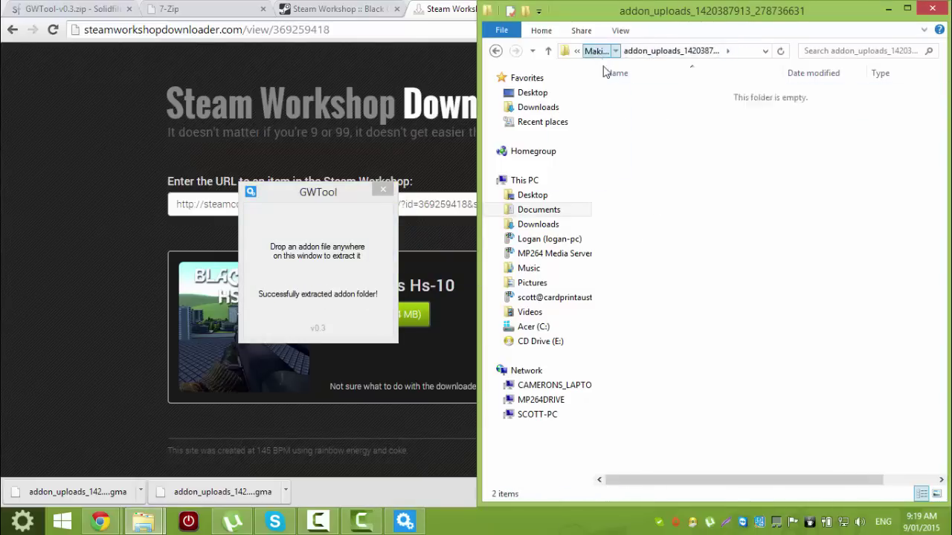
Delete the downloaded GMA file from the Making folder, and examine the contents of the addon_uploads folder
click(637, 110)
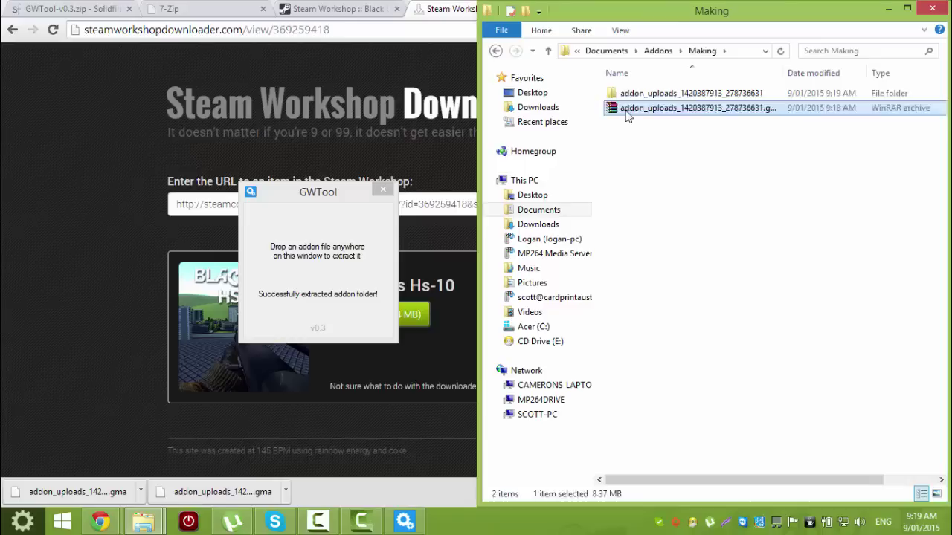
key(Delete)
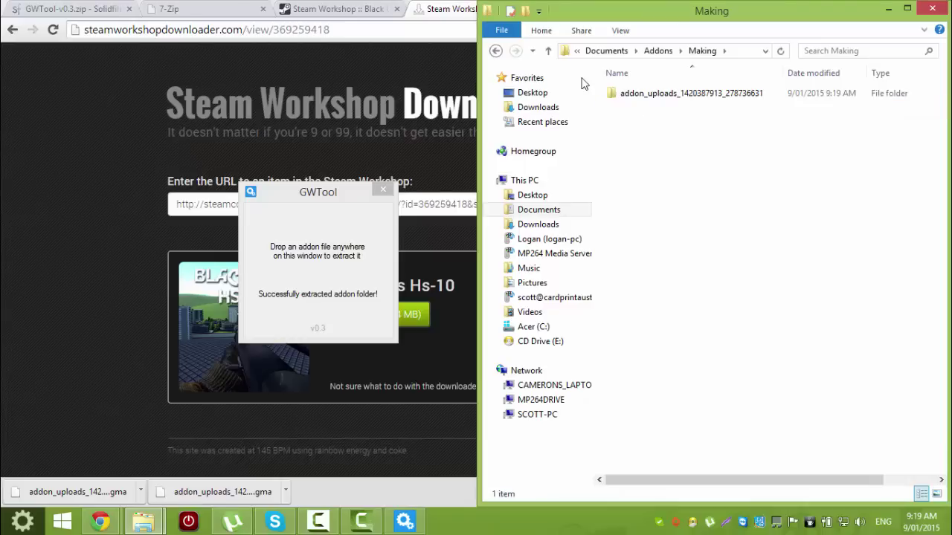
click(636, 101)
double_click(636, 100)
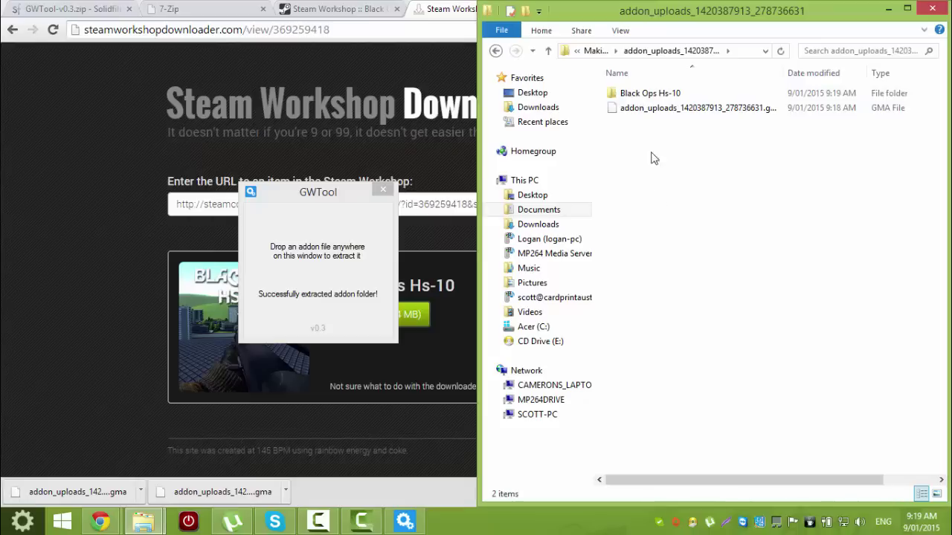
click(616, 92)
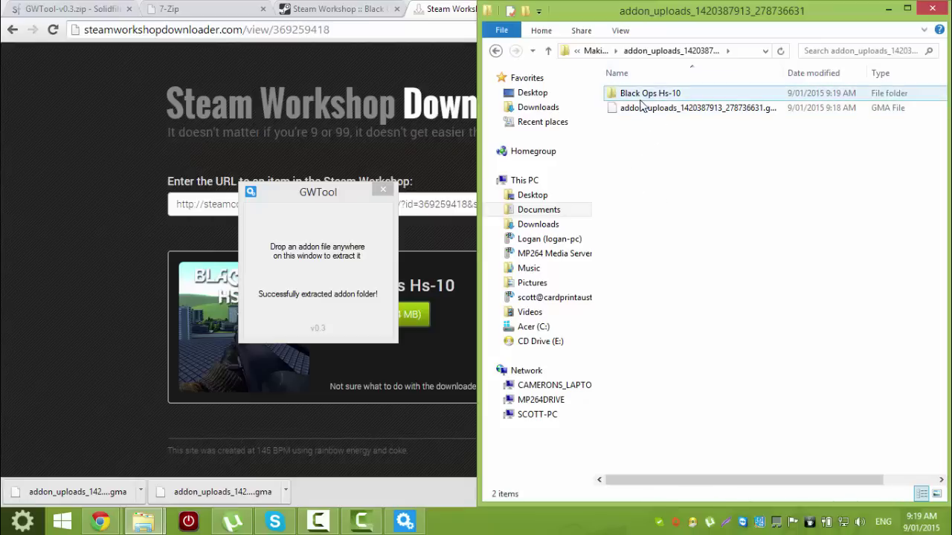
click(628, 114)
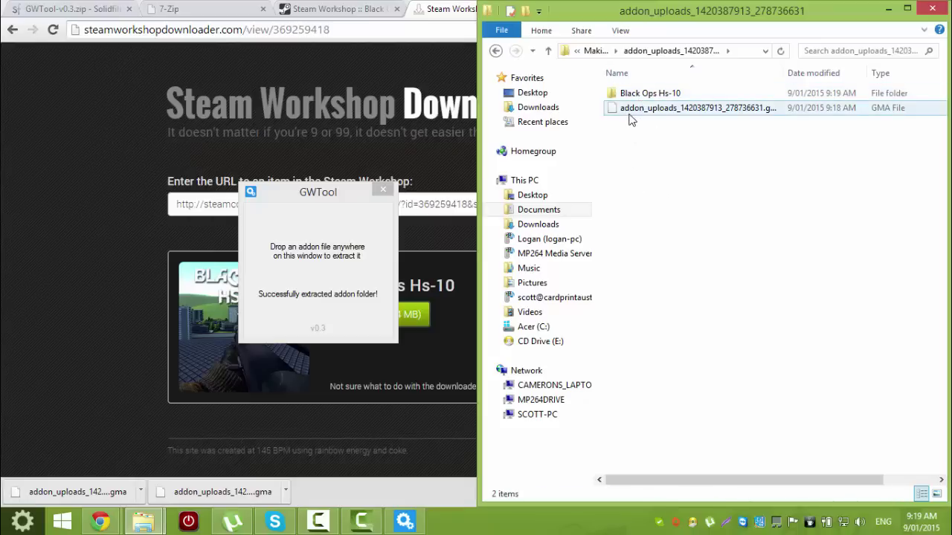
click(629, 118)
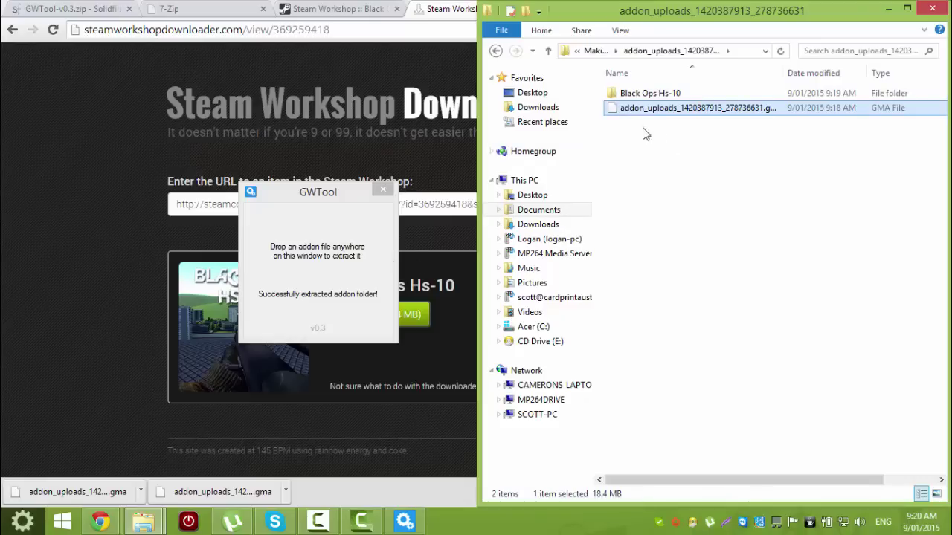
Copy the extracted Black Ops Hs-10 folder into the Made folder under Documents\Addons
click(628, 94)
right_click(629, 95)
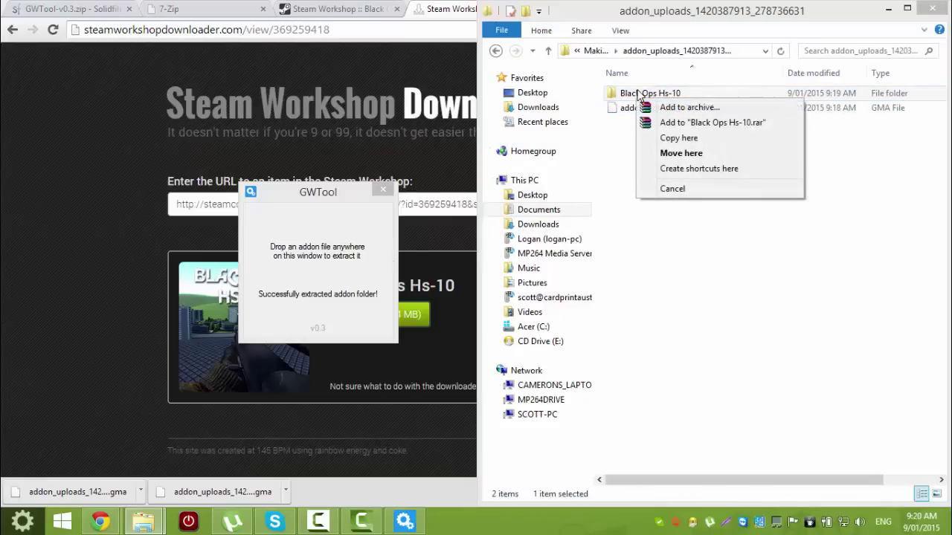
key(Escape)
right_click(629, 95)
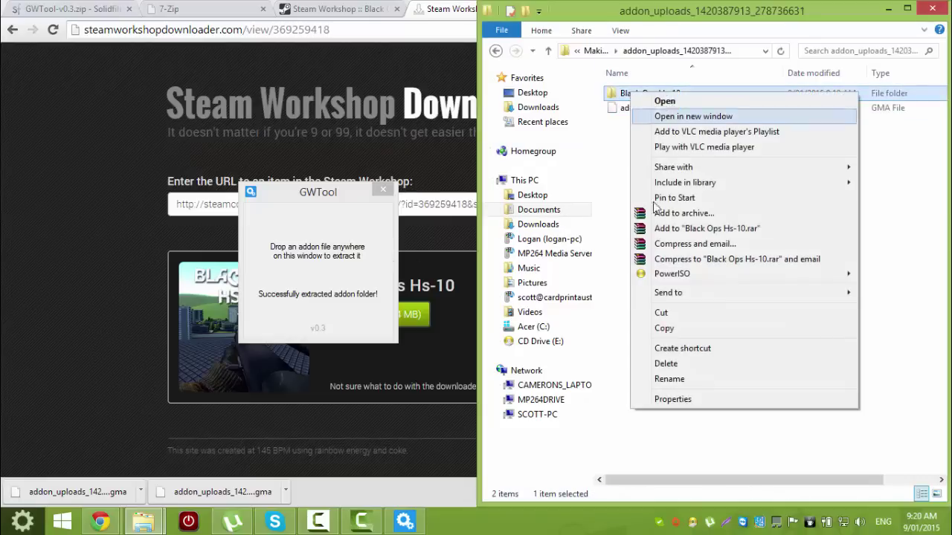
click(664, 329)
click(595, 51)
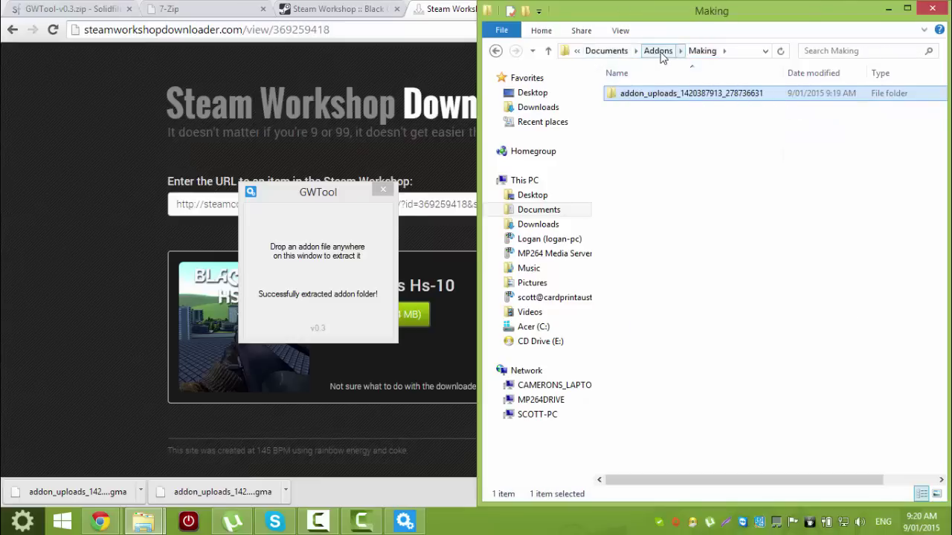
click(658, 51)
double_click(634, 93)
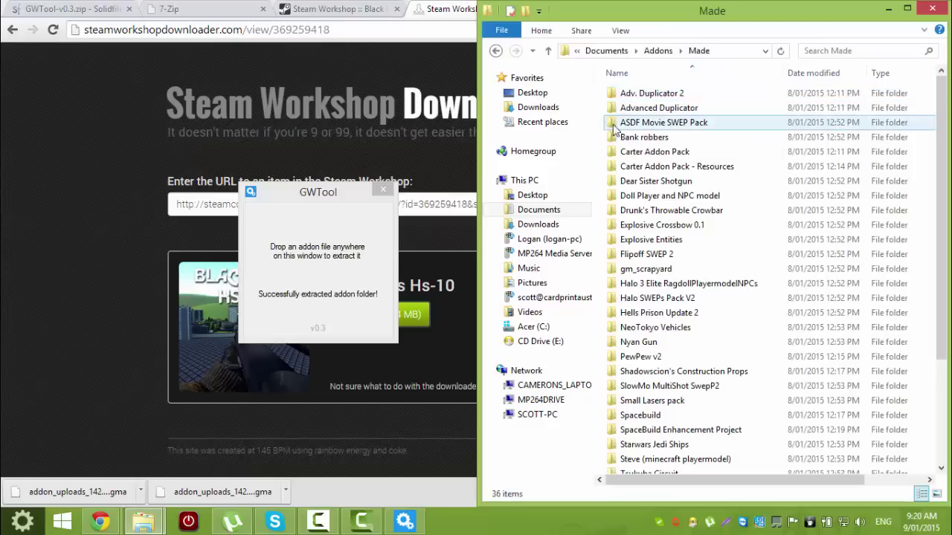
right_click(602, 123)
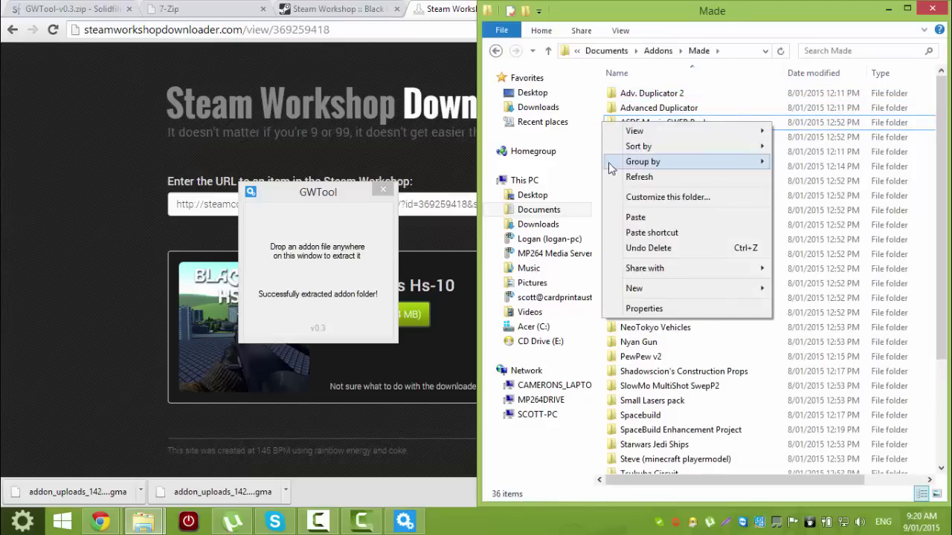
click(635, 217)
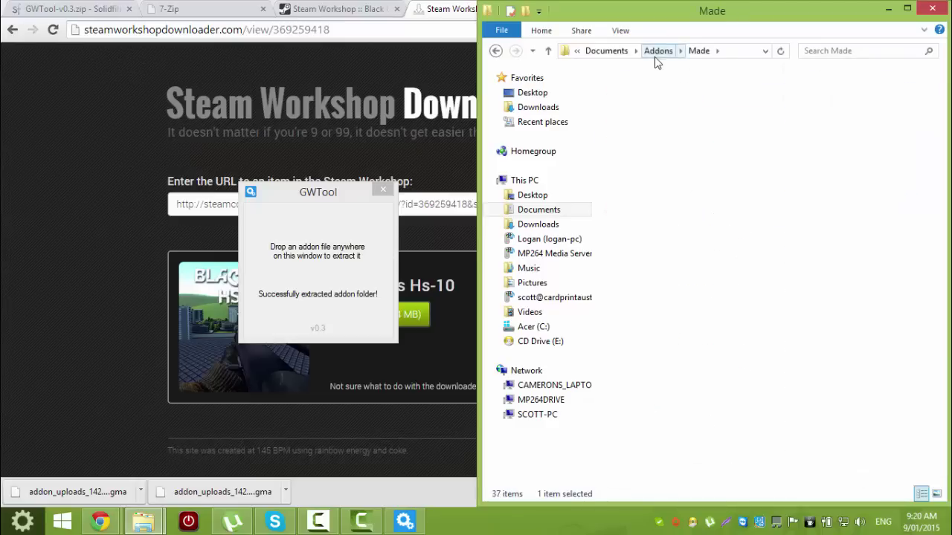
Delete the leftover addon_uploads folder from the Making folder, and close GWTool
click(656, 52)
double_click(636, 108)
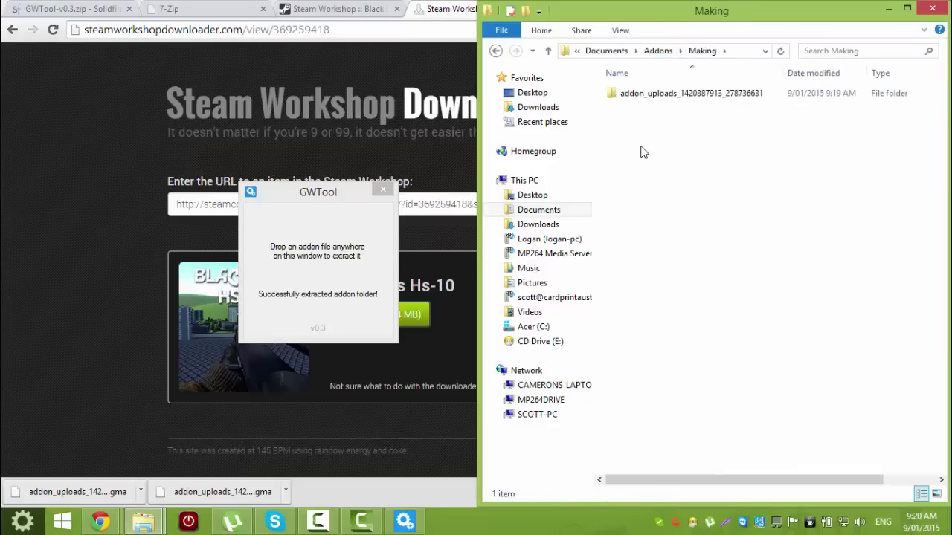
key(ctrl+a)
key(Delete)
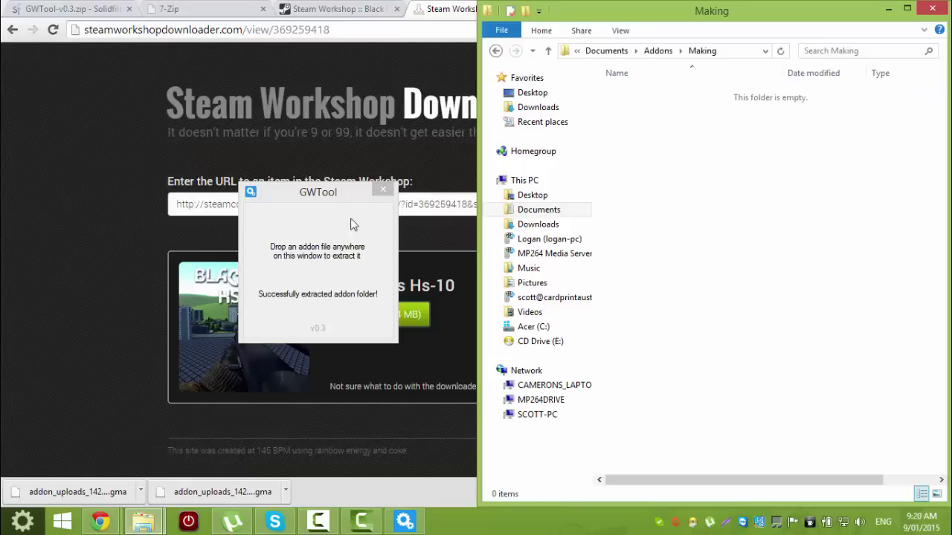
click(394, 200)
click(382, 185)
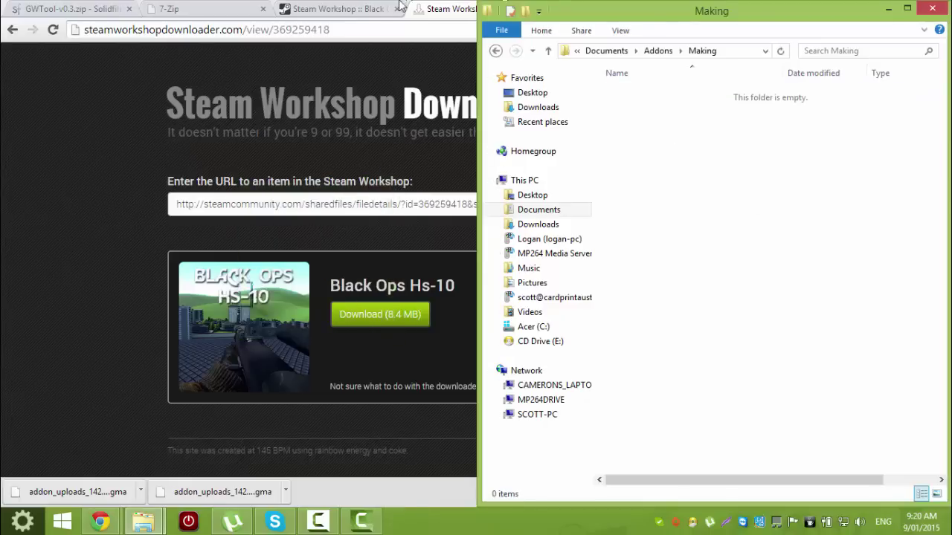
Maximize the browser and view the Black Ops Hs-10 page on the Steam Workshop
click(40, 101)
key(super+Up)
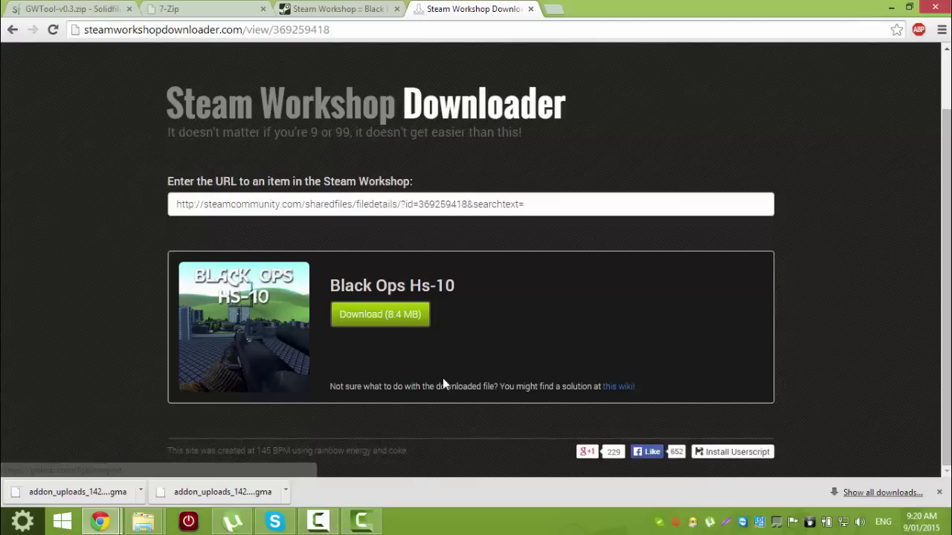
click(357, 9)
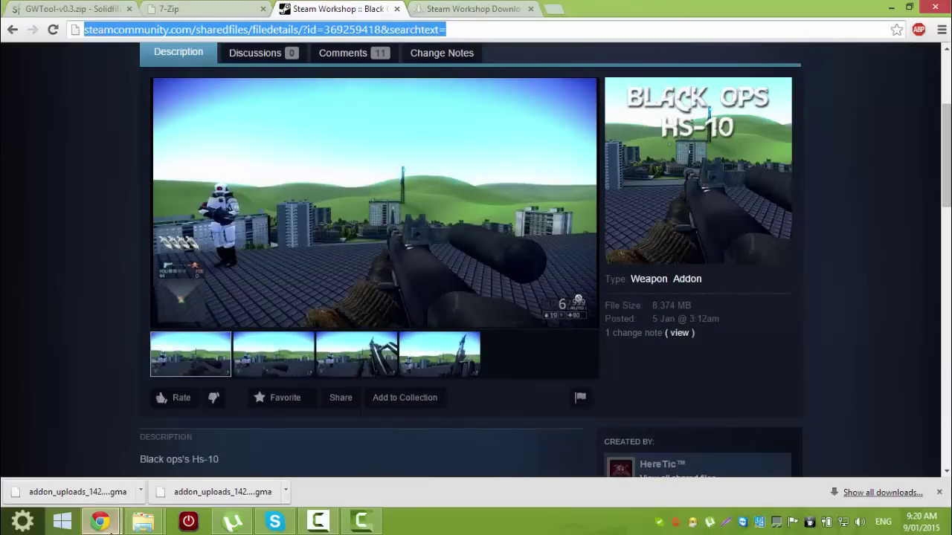
click(150, 527)
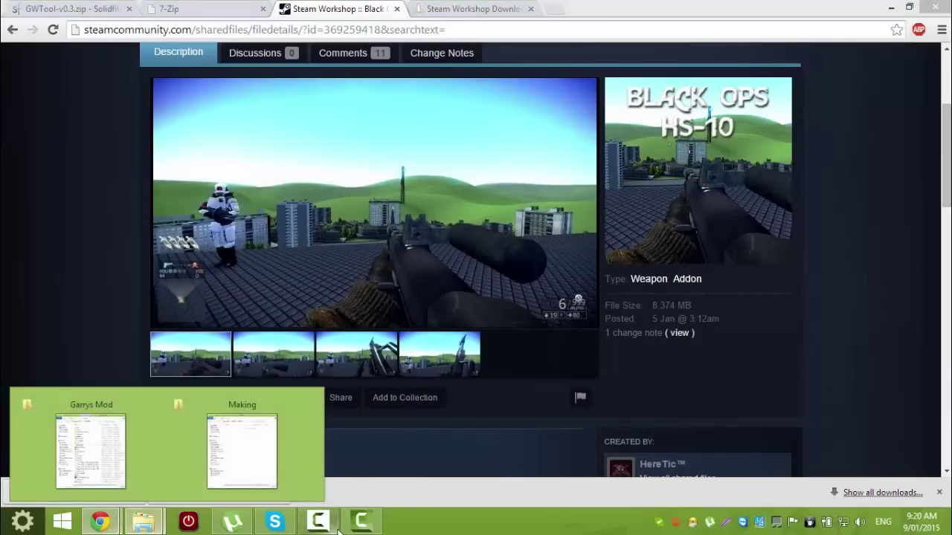
click(47, 234)
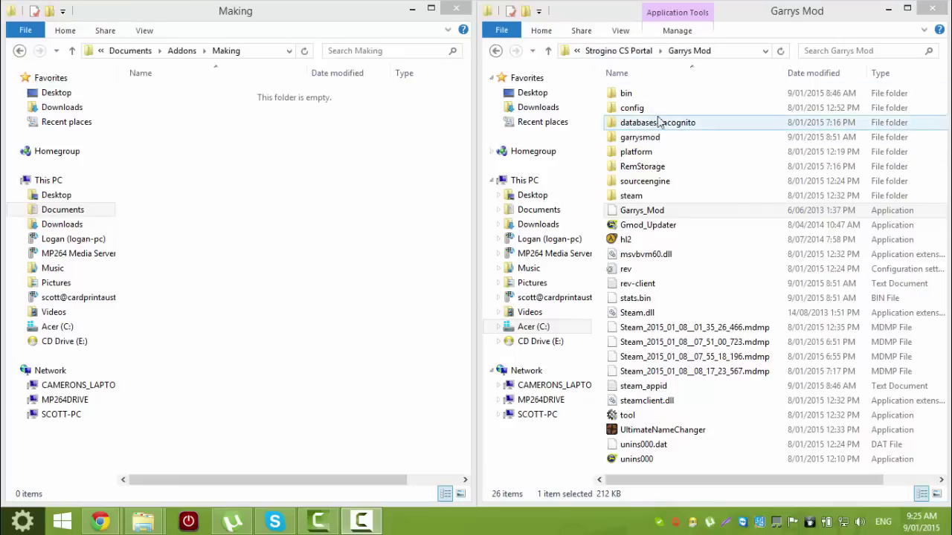
Close the Garrys Mod folder window, and open the Made folder under Documents\Addons in the remaining window
click(934, 8)
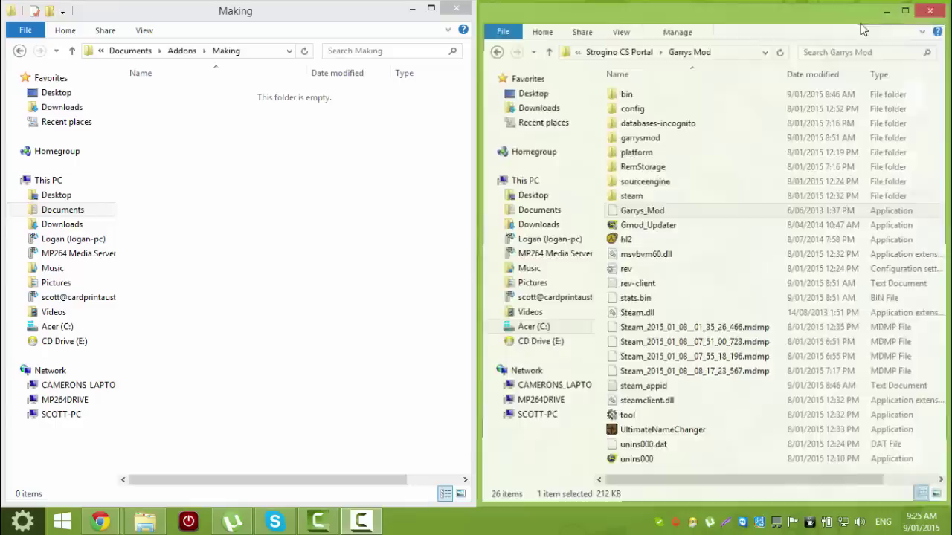
click(129, 52)
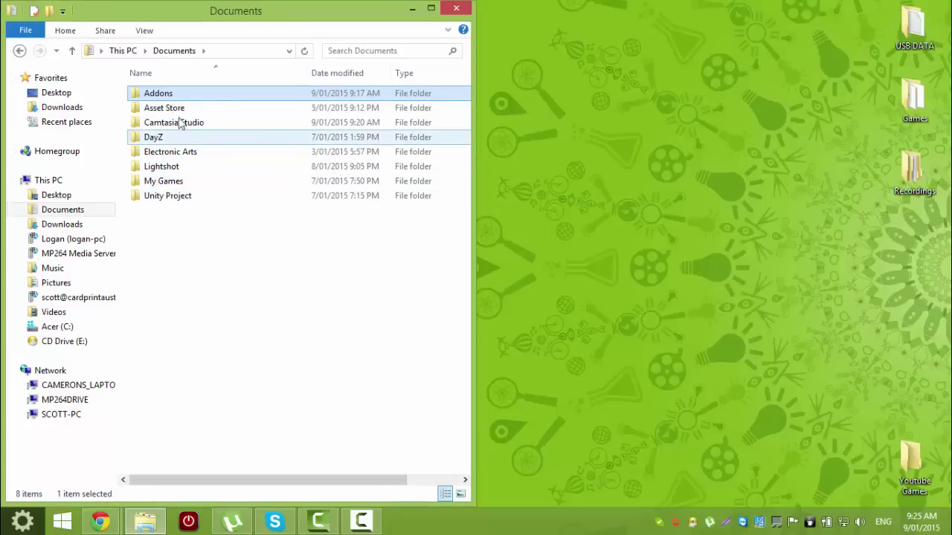
double_click(173, 93)
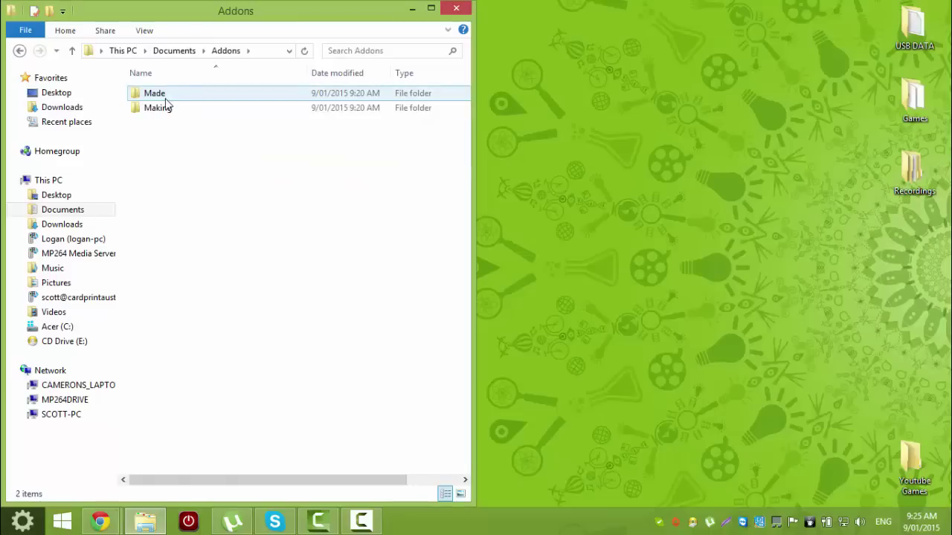
double_click(161, 94)
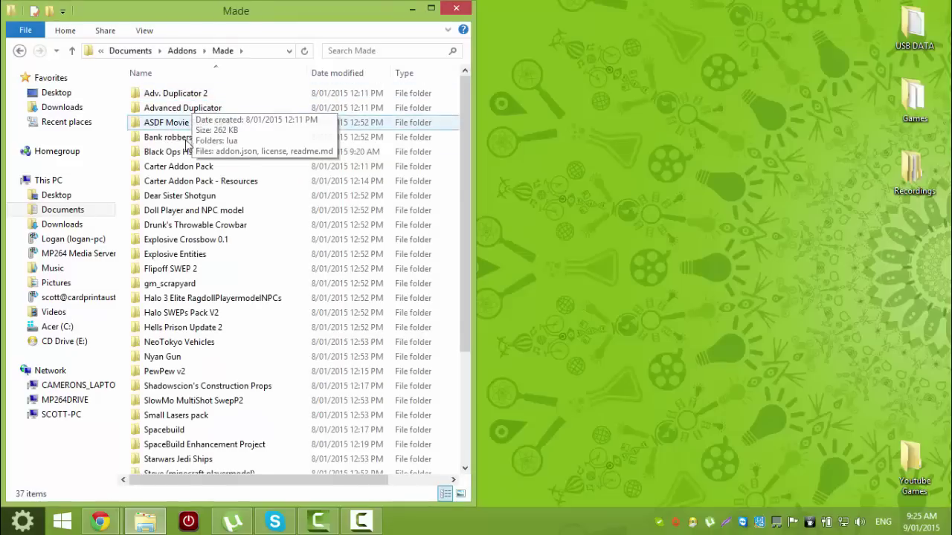
Open a second File Explorer window at Program Files\Strogino CS Portal\Garrys Mod\garrysmod\addons on the C: drive
right_click(136, 526)
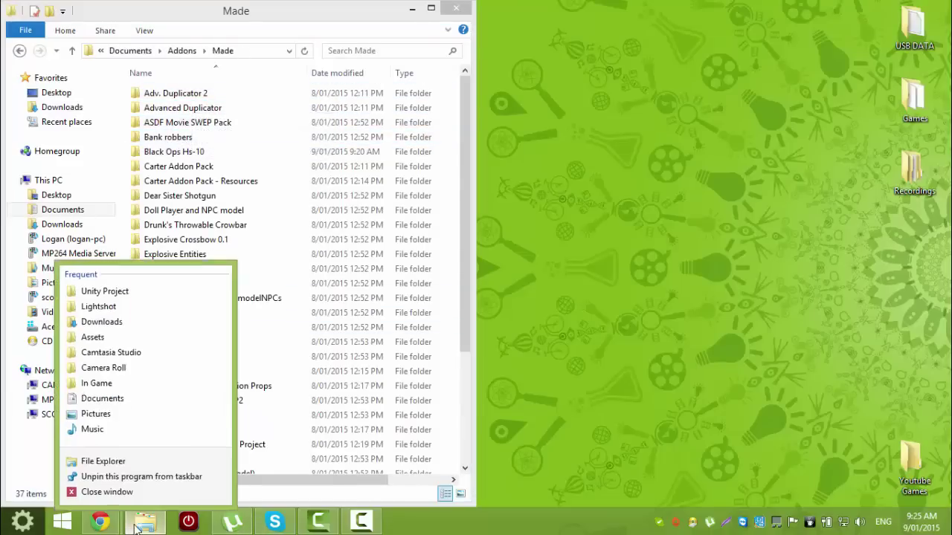
click(112, 454)
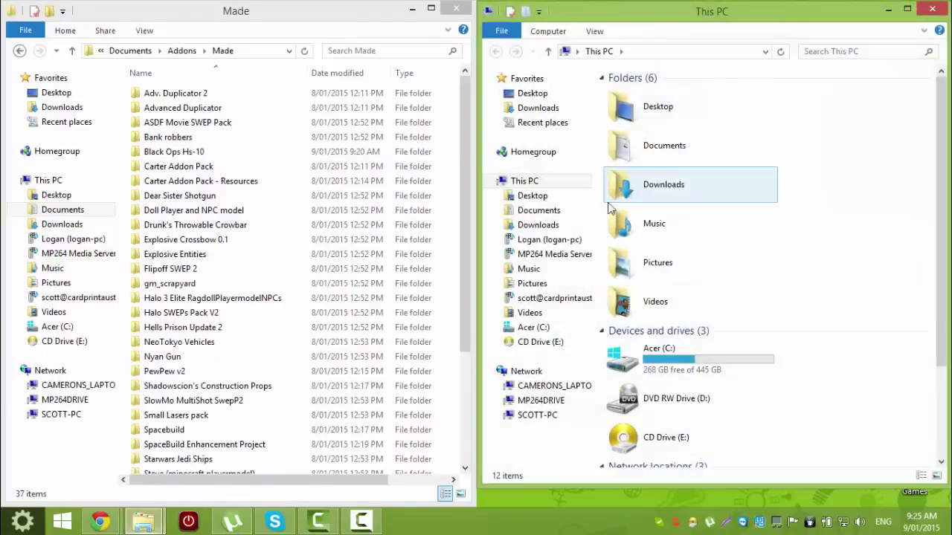
click(524, 328)
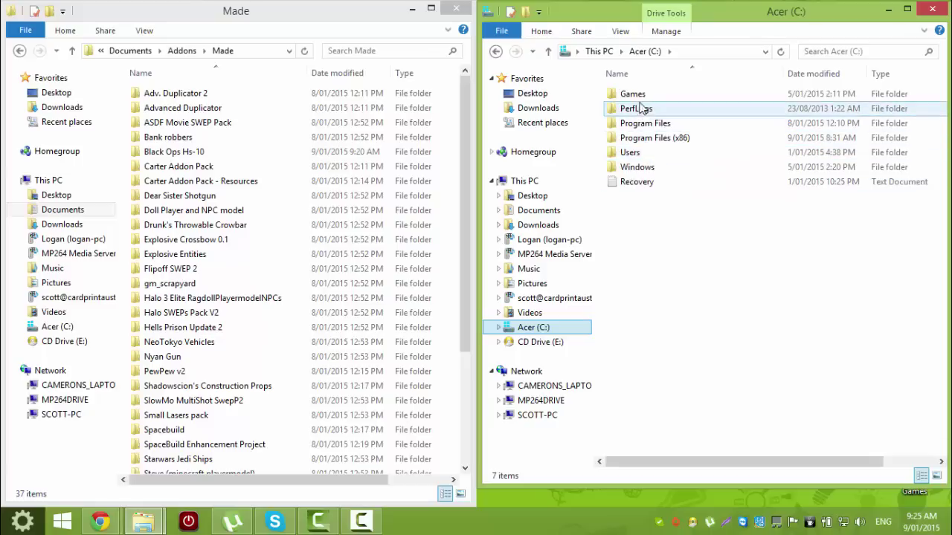
double_click(645, 125)
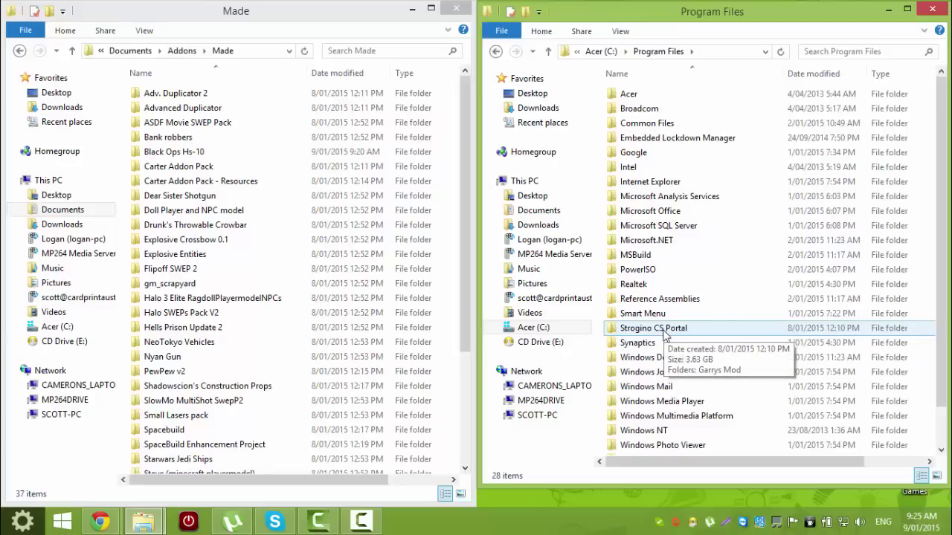
double_click(660, 330)
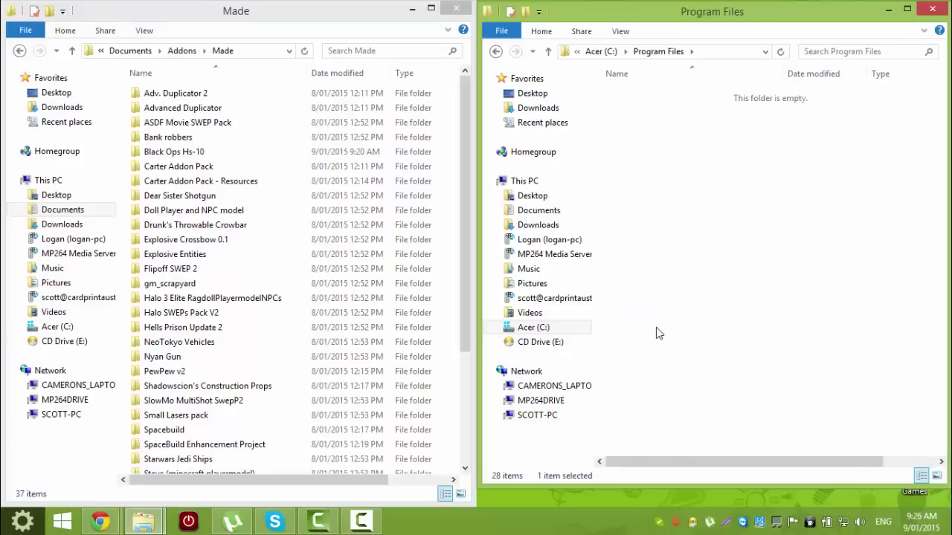
double_click(628, 99)
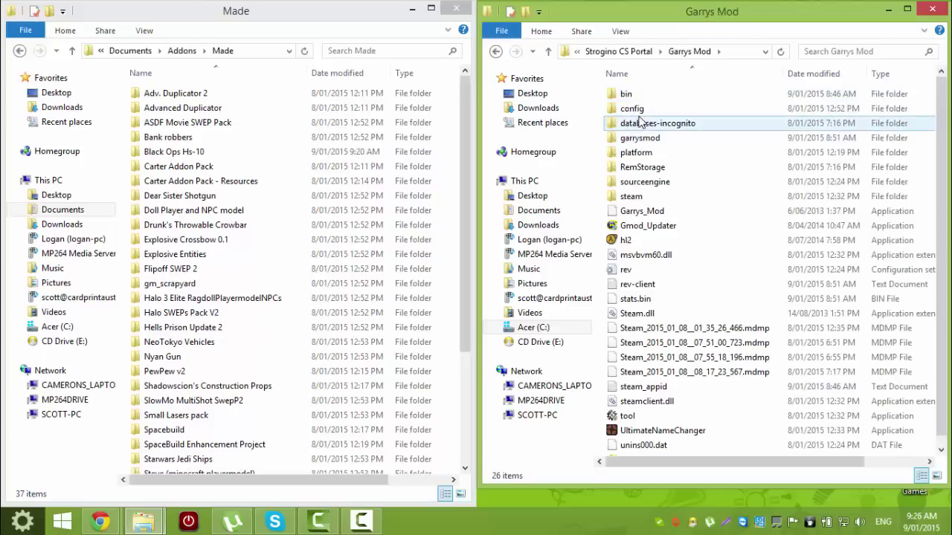
click(639, 141)
double_click(636, 95)
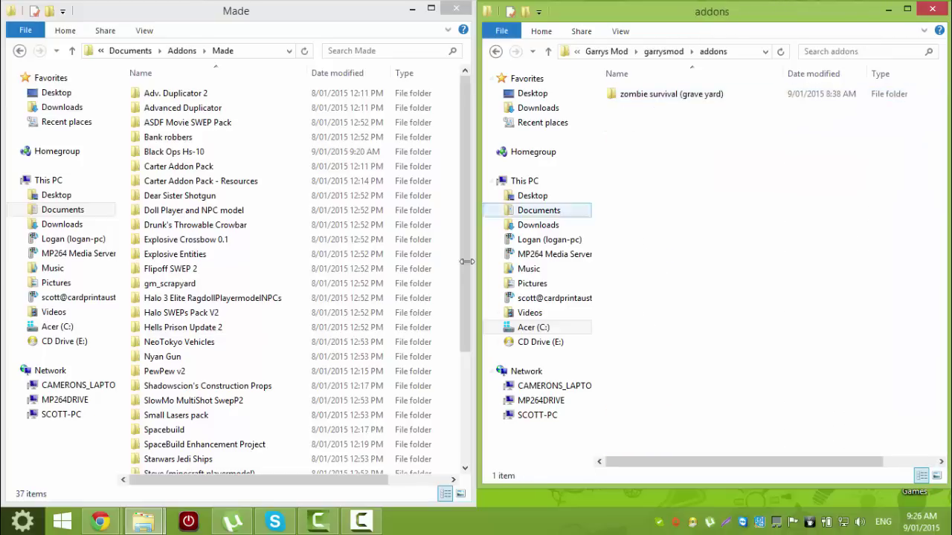
Copy all the addon folders from the Made folder into the game's garrysmod\addons folder
click(356, 212)
key(ctrl+a)
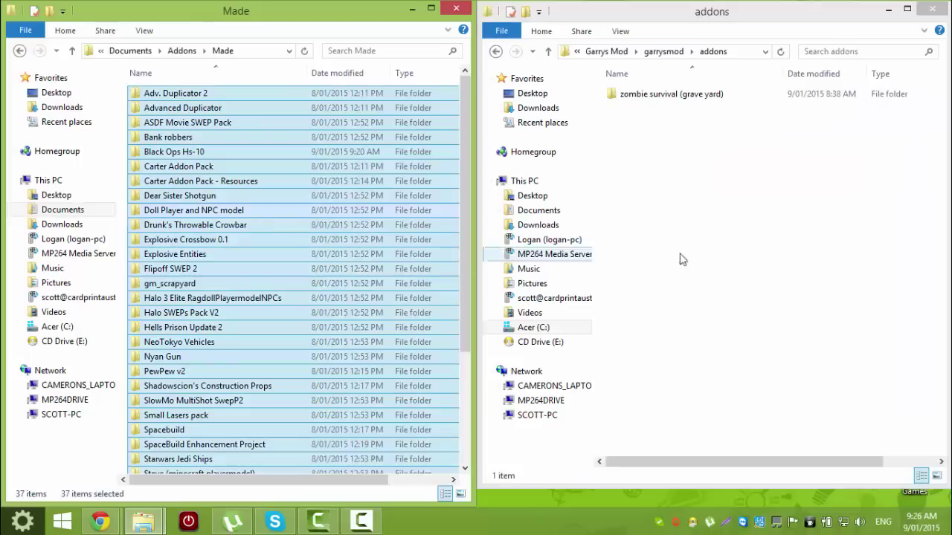
click(699, 240)
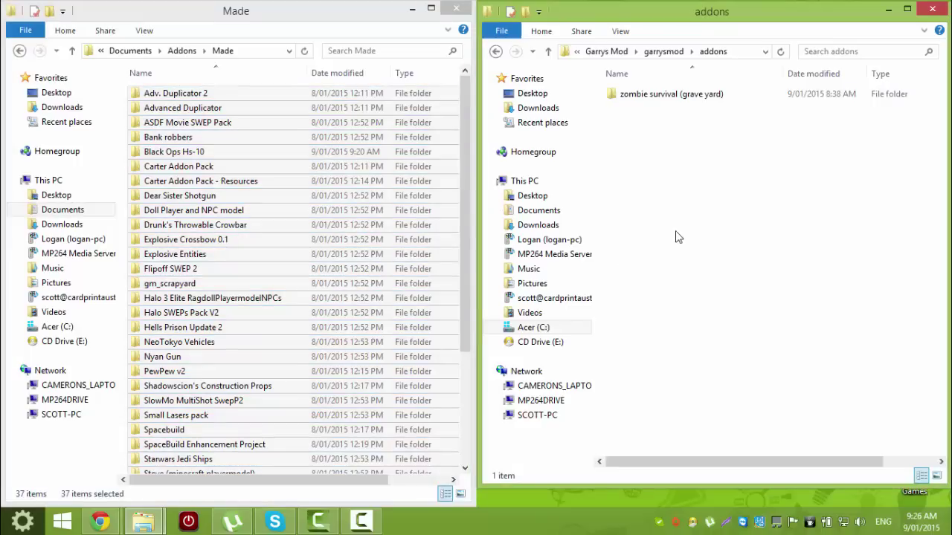
key(ctrl+v)
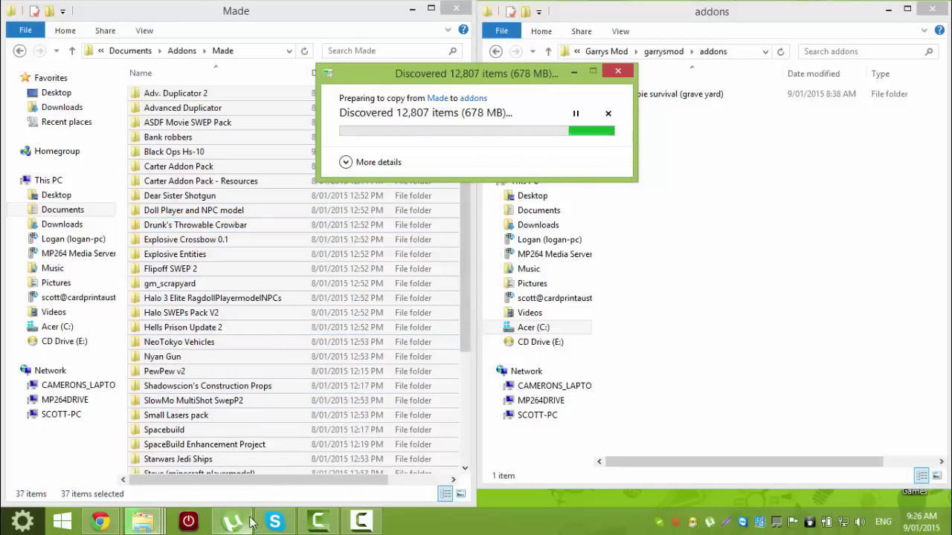
click(318, 523)
click(892, 7)
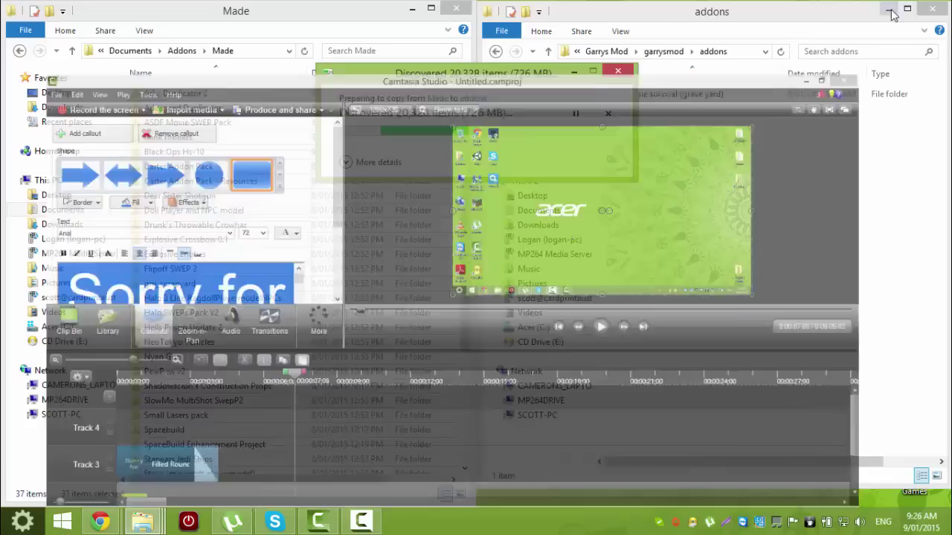
click(362, 524)
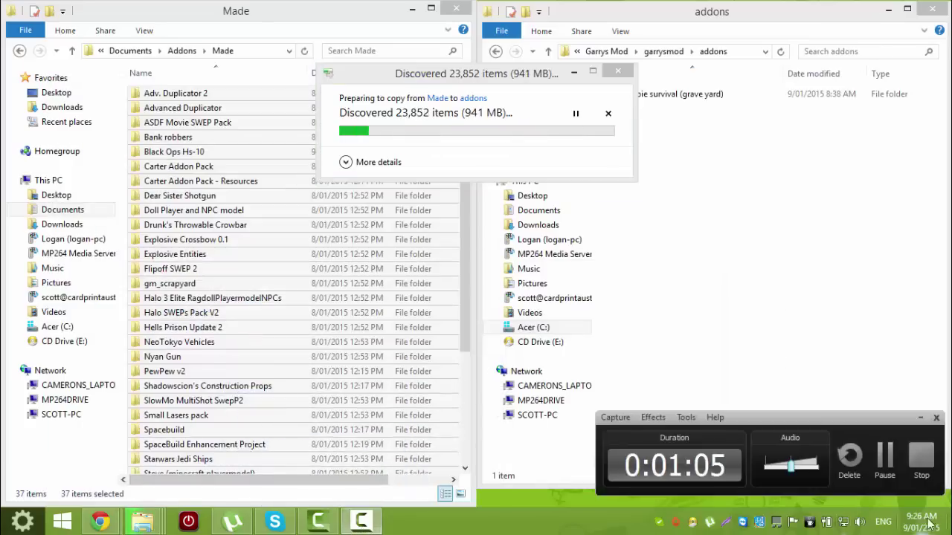